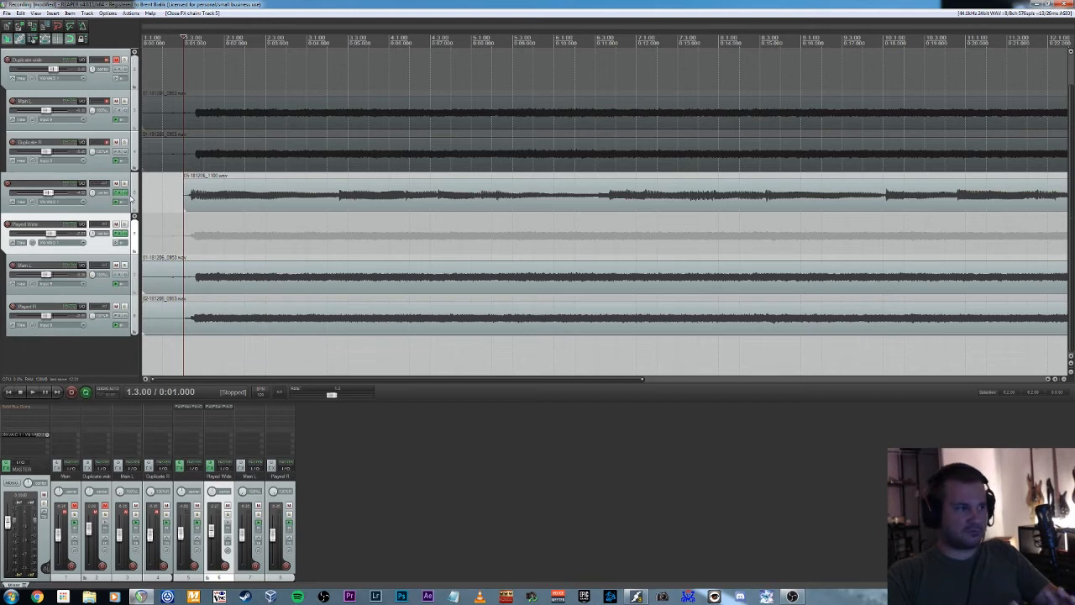
Open track 5's effects chain, set a loop selection from 6.3.00 to 11.1.00, and audition it.
click(123, 193)
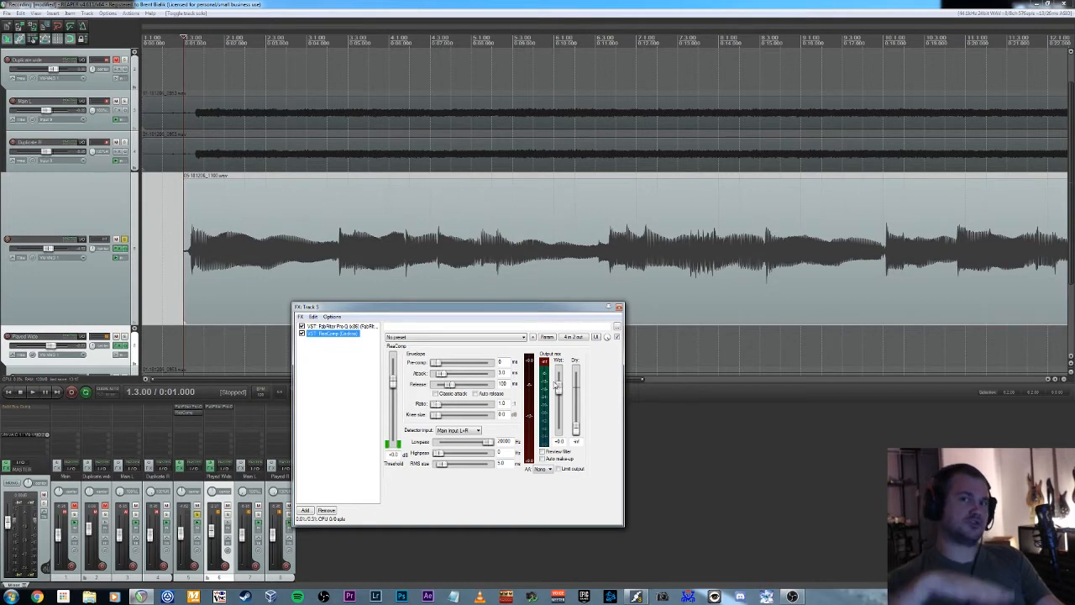
click(657, 252)
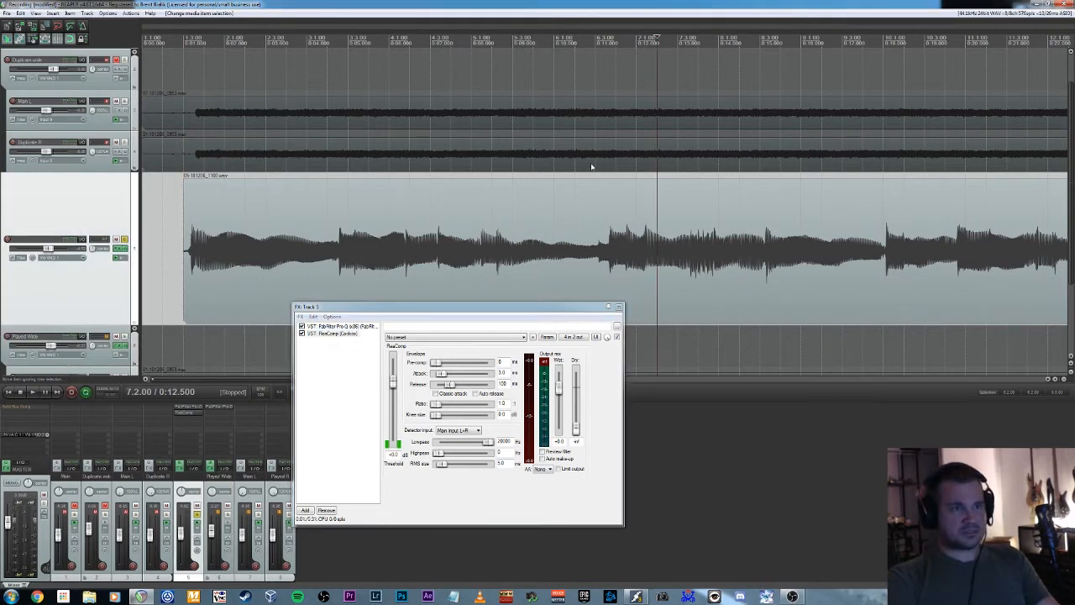
drag(595, 168, 964, 202)
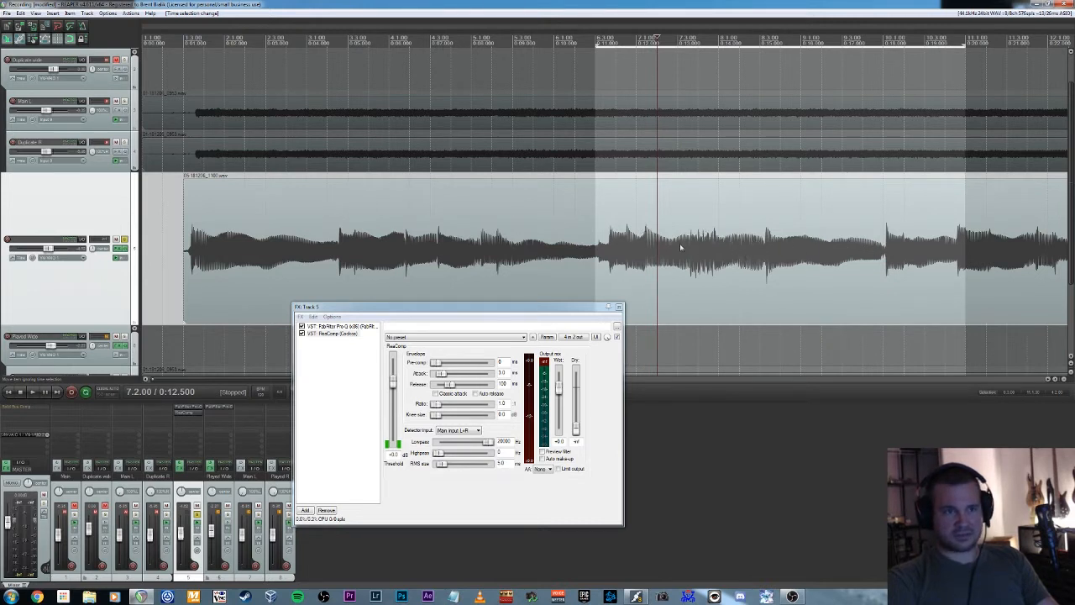
key(space)
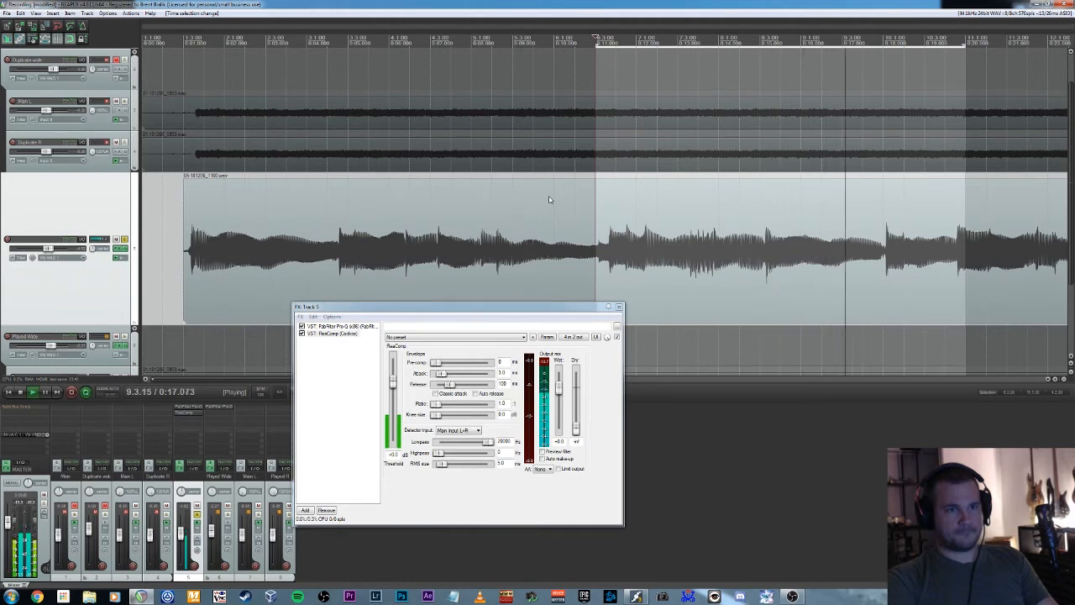
key(space)
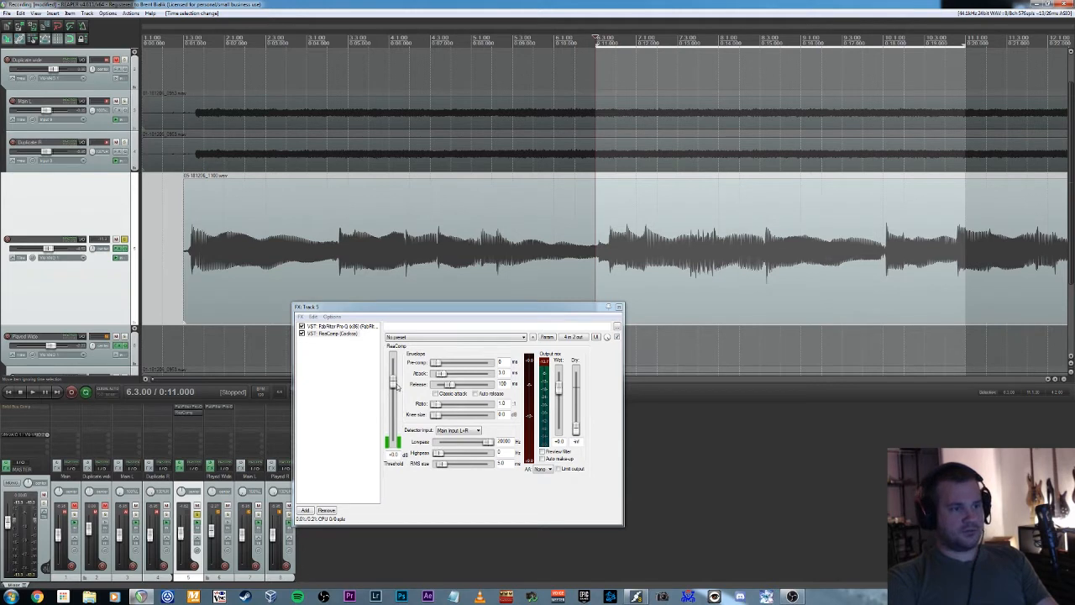
Set ReaComp's ratio to 6 and lower its threshold to about -24 dB while the selection plays.
drag(400, 385, 401, 406)
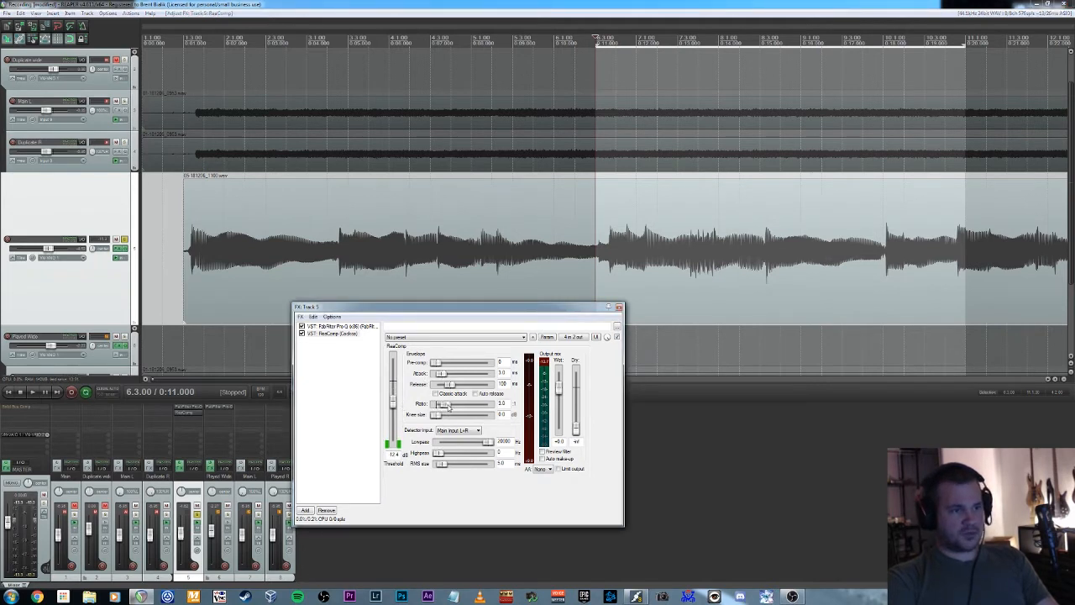
drag(507, 404, 489, 406)
text(6)
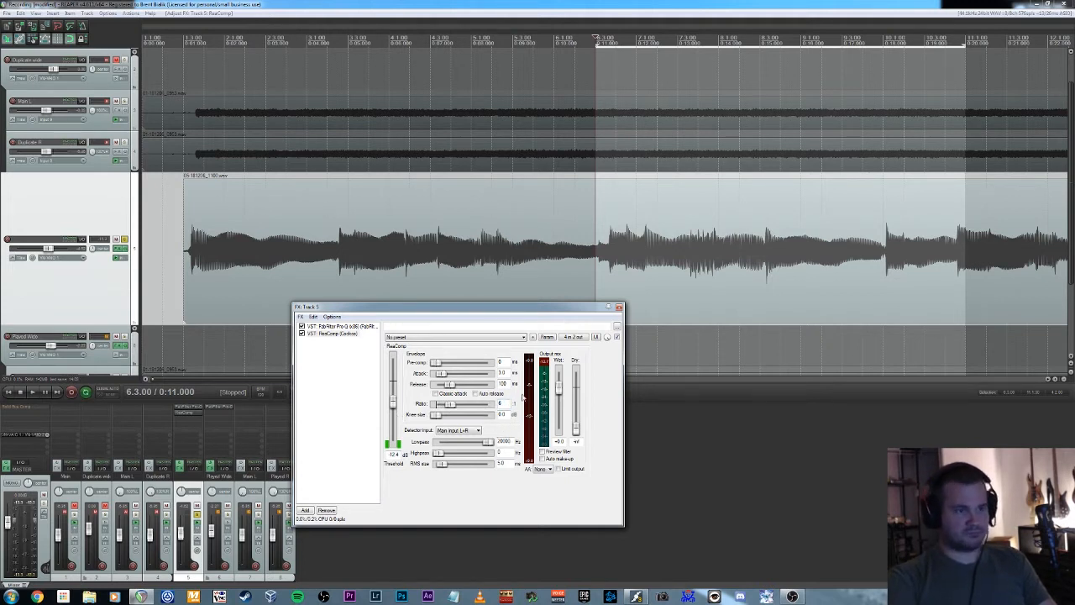
key(space)
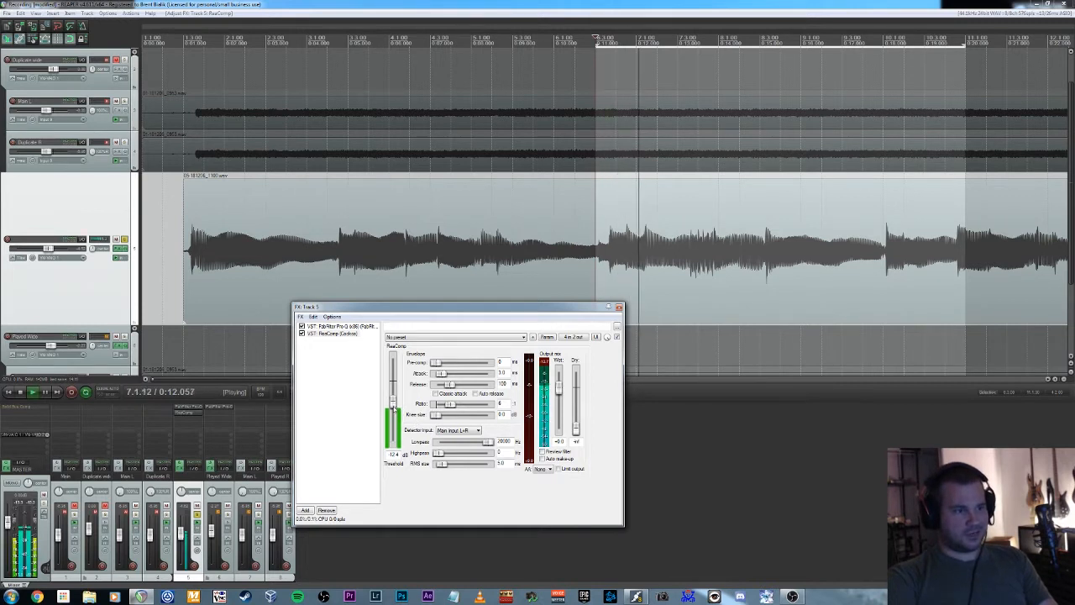
drag(395, 405, 398, 421)
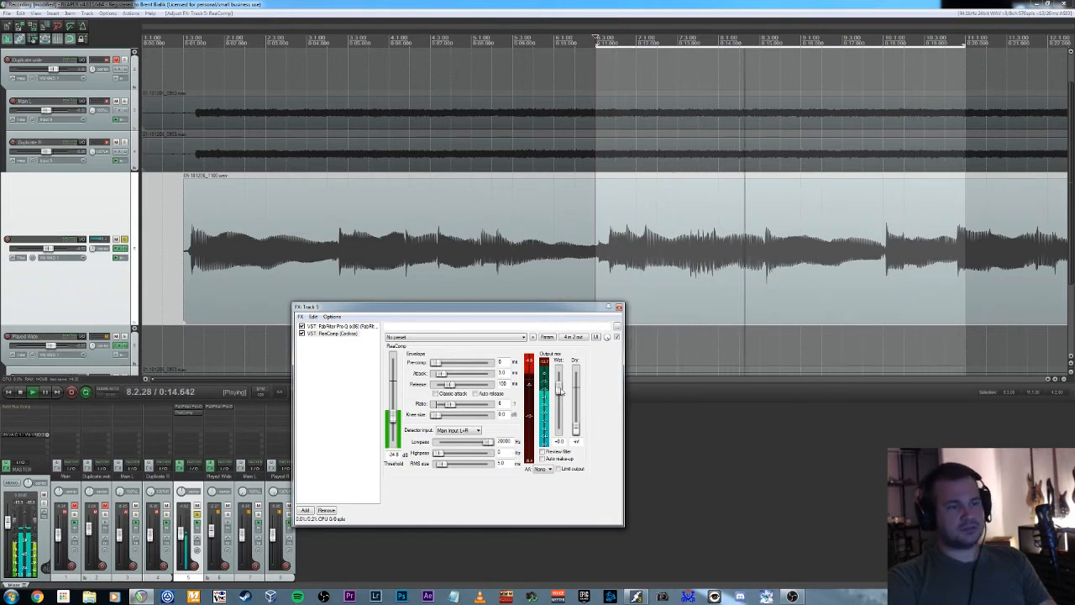
Try a wet output boost of +6.1 dB in ReaComp, and replace it with automatic make-up gain during playback.
drag(560, 391, 561, 383)
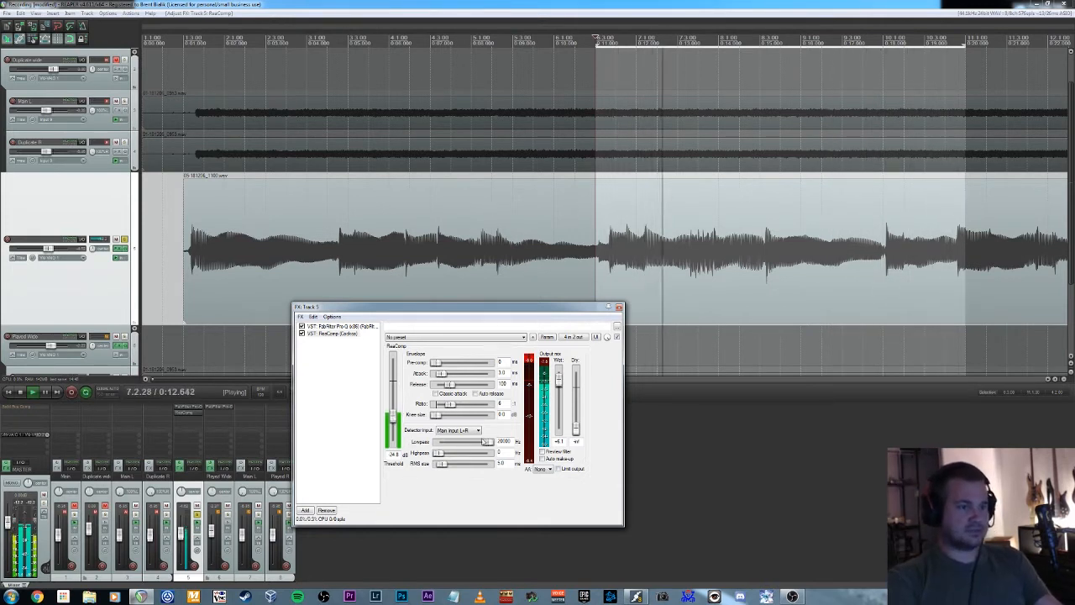
key(space)
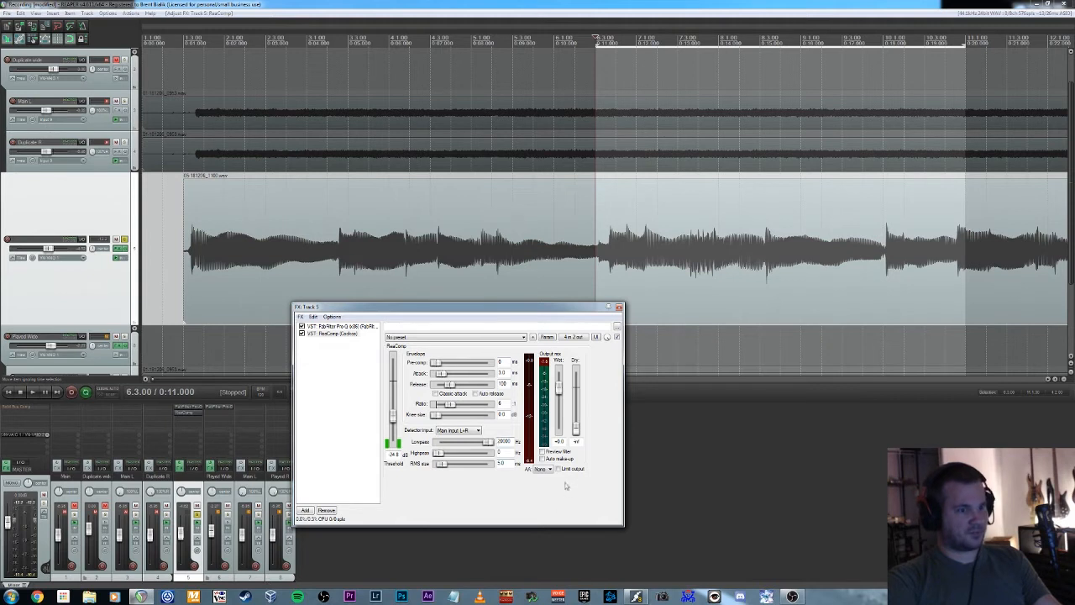
key(space)
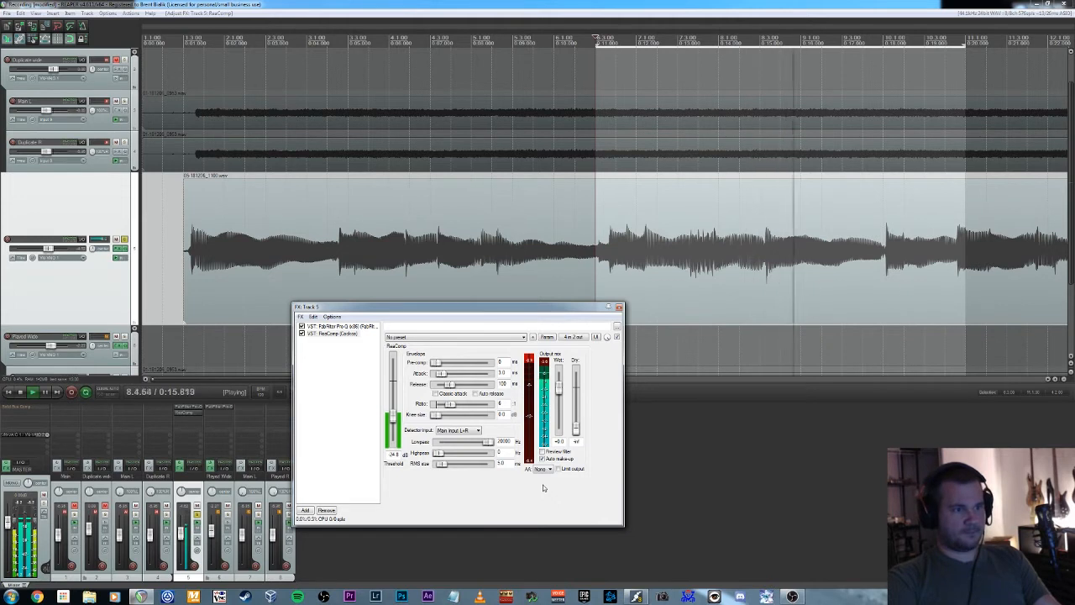
Compare the looped passage with ReaComp bypassed and with it re-enabled.
key(space)
click(301, 334)
key(space)
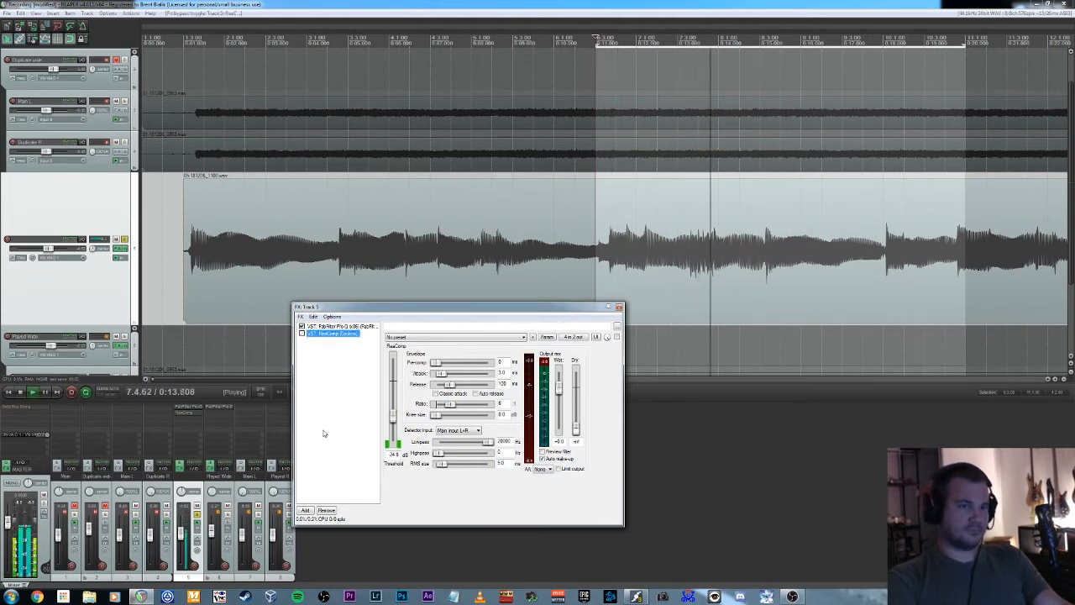
key(space)
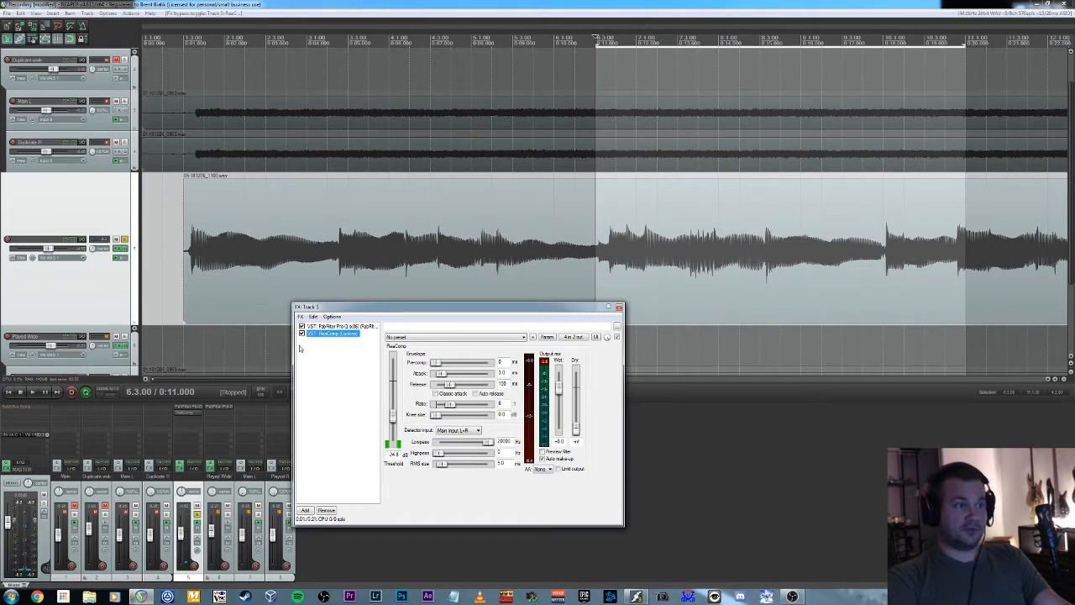
key(space)
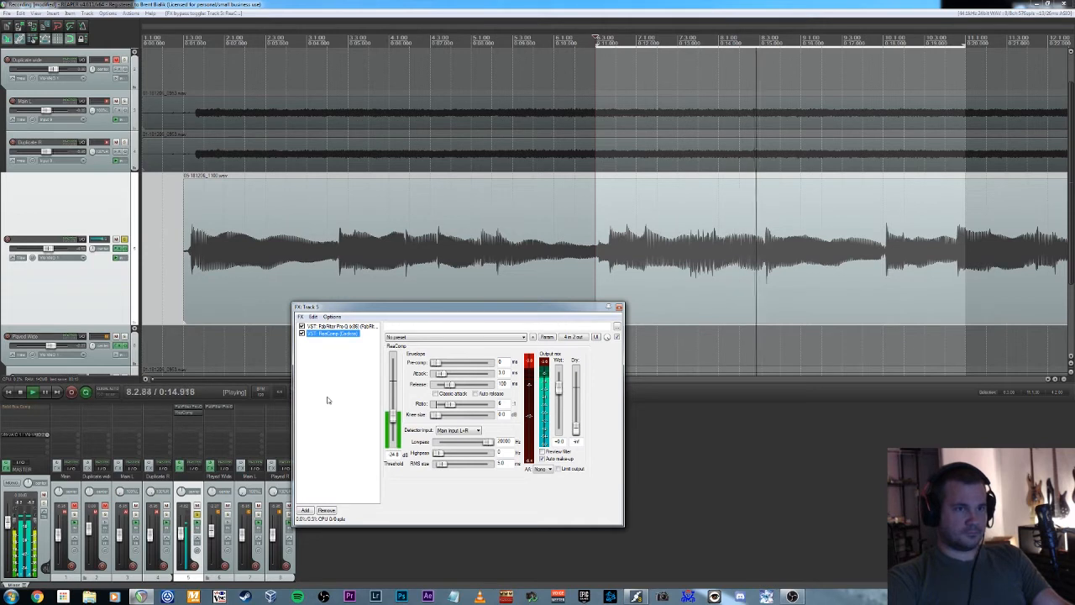
key(space)
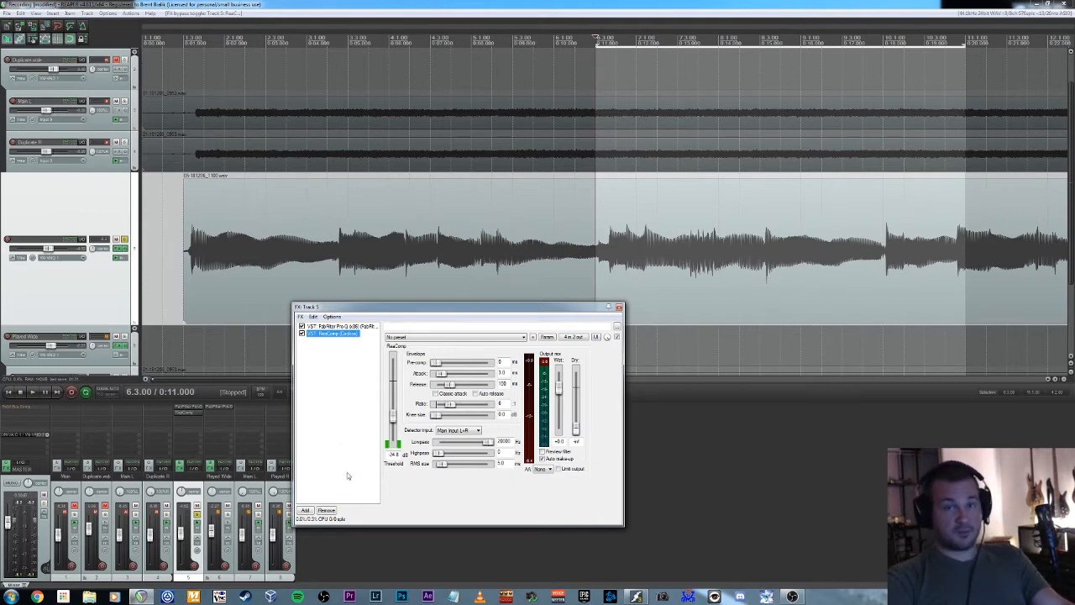
Replace ReaComp with ReaXcomp on track 5 and delete its extra fifth band.
click(330, 511)
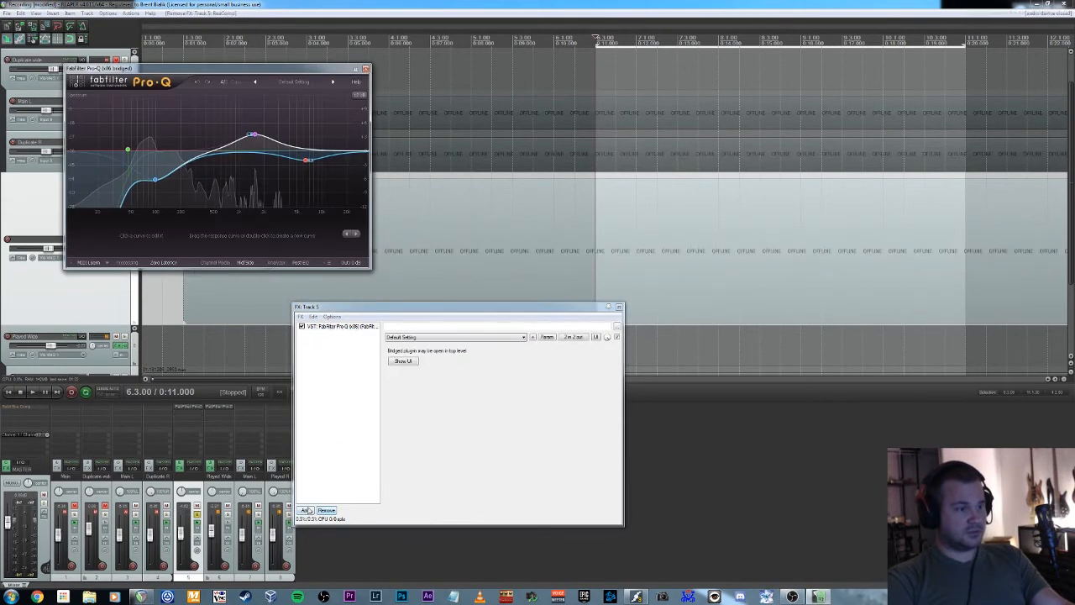
click(307, 511)
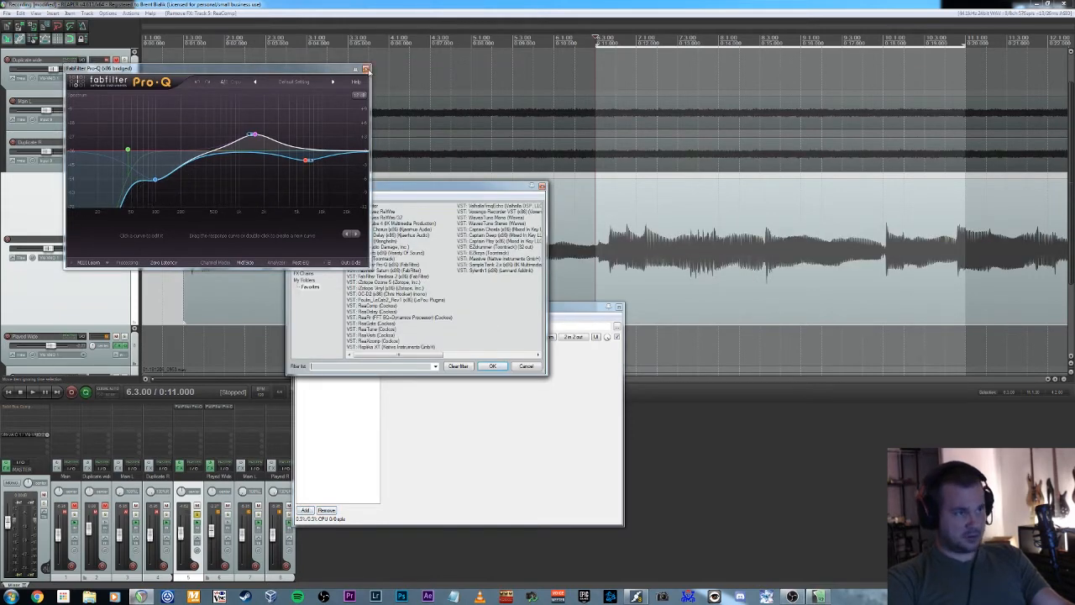
click(366, 69)
double_click(370, 341)
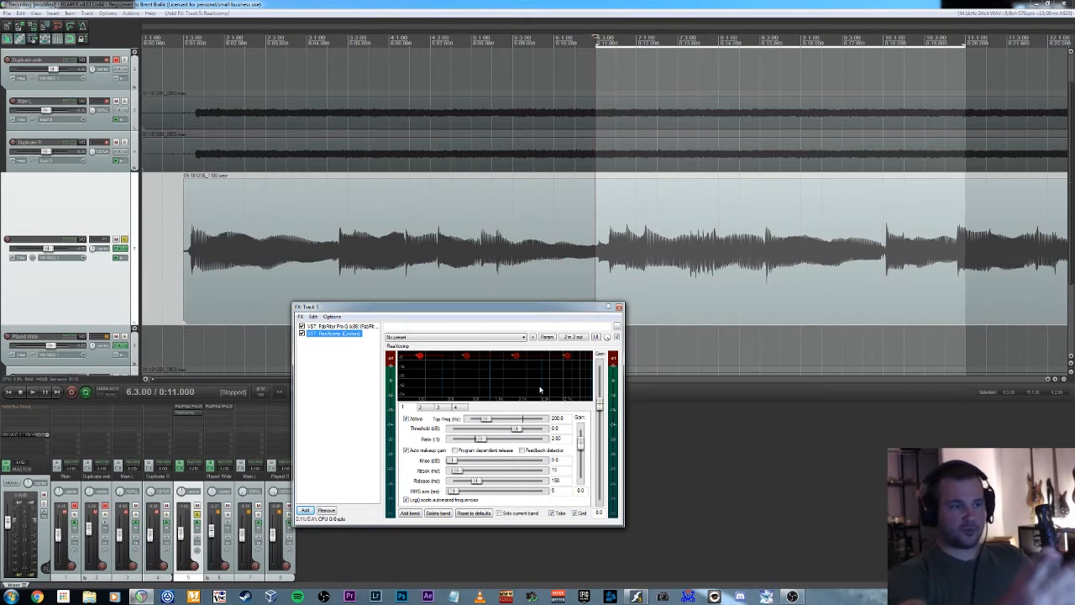
click(437, 513)
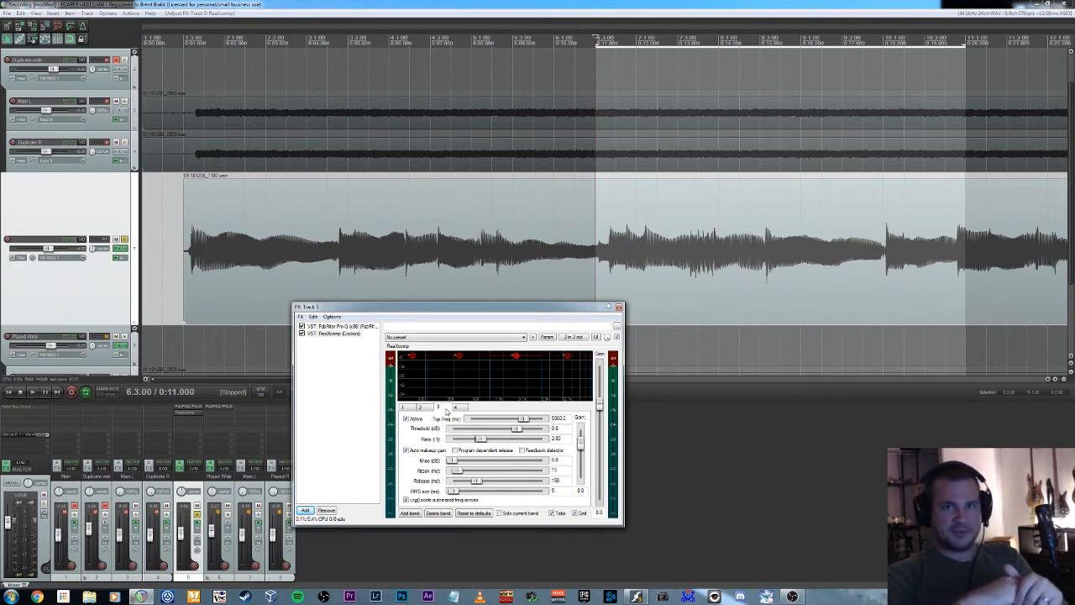
Adjust ReaXcomp's middle crossovers during playback, bringing band 3's top frequency to about 4450 Hz.
key(space)
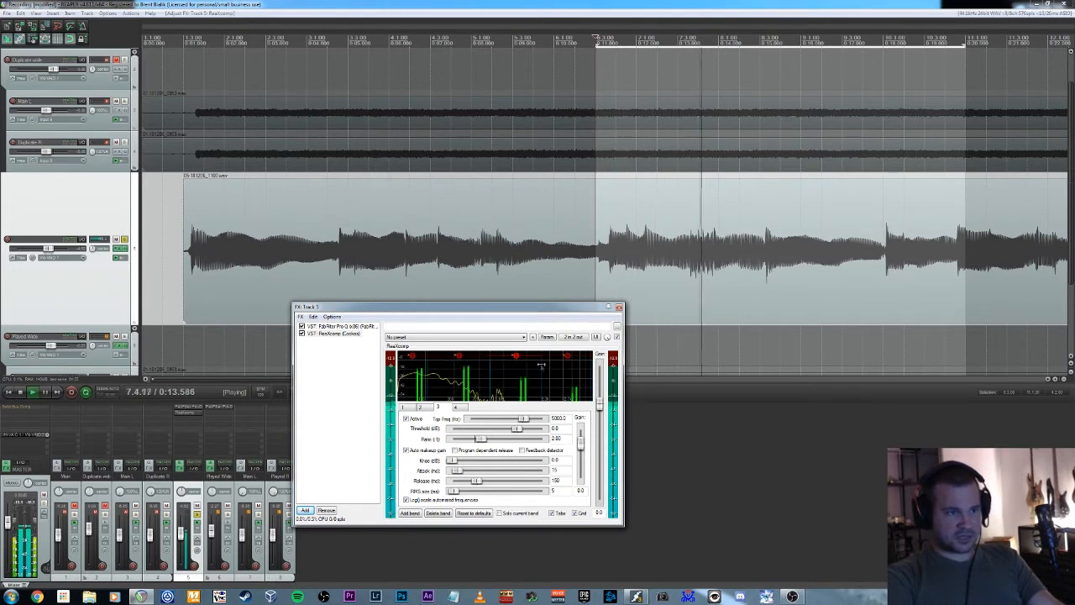
drag(544, 366, 530, 369)
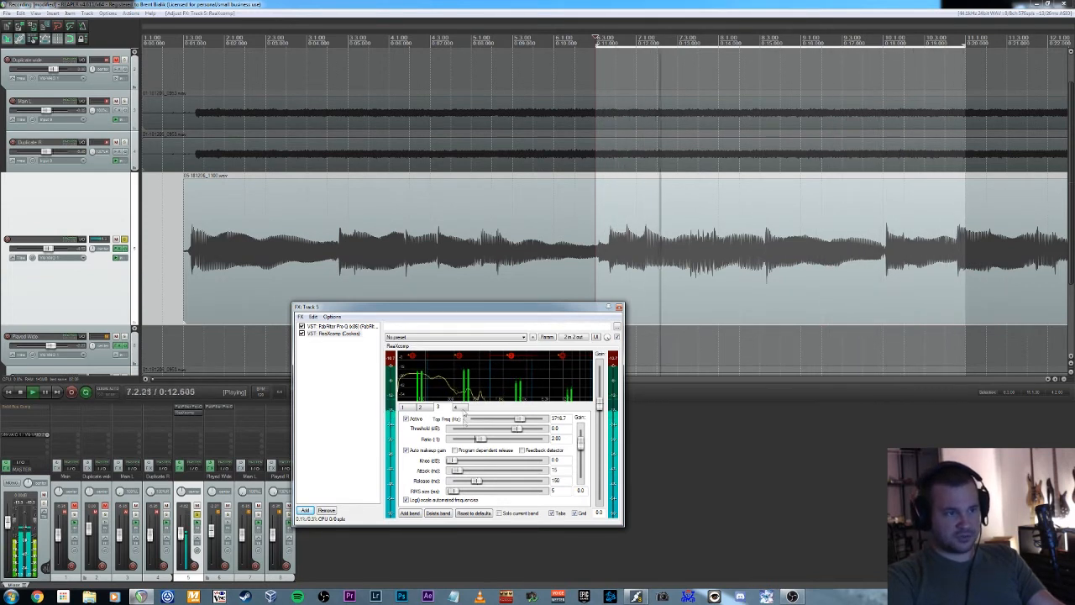
mouse_move(490, 367)
mouse_down()
mouse_move(538, 370)
mouse_move(503, 370)
mouse_up()
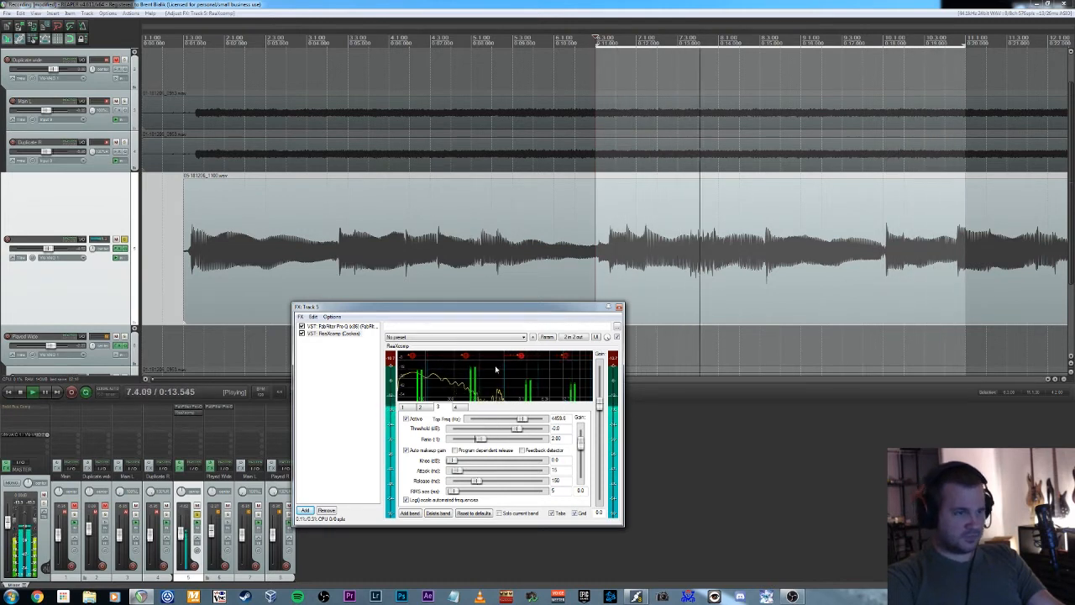
Set band 3's ratio to 5.34 and lower its threshold to -32.5 dB while listening to the loop.
drag(522, 356, 521, 359)
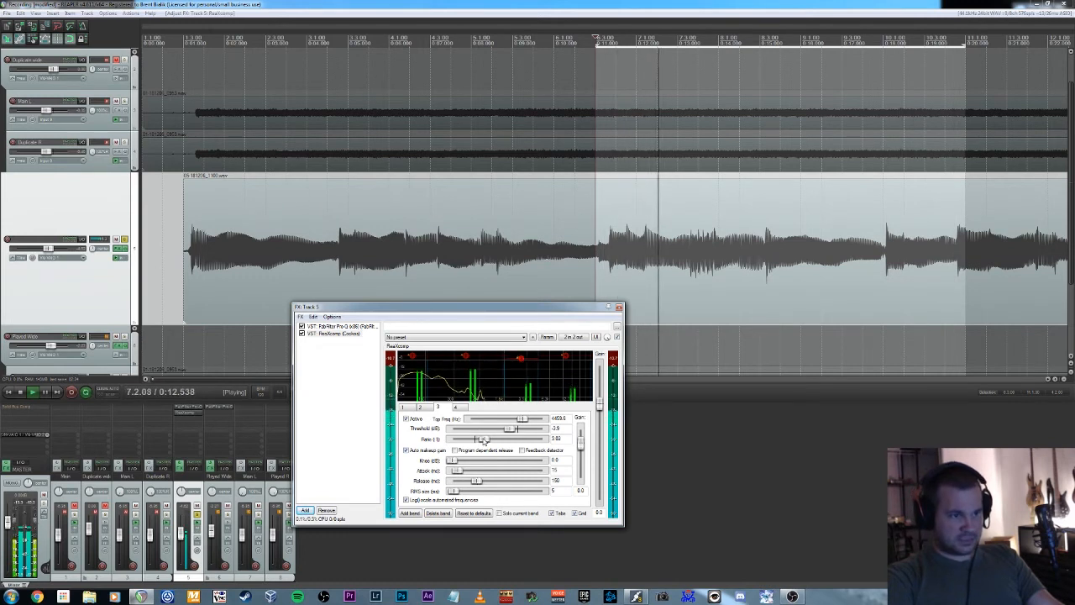
drag(480, 439, 490, 439)
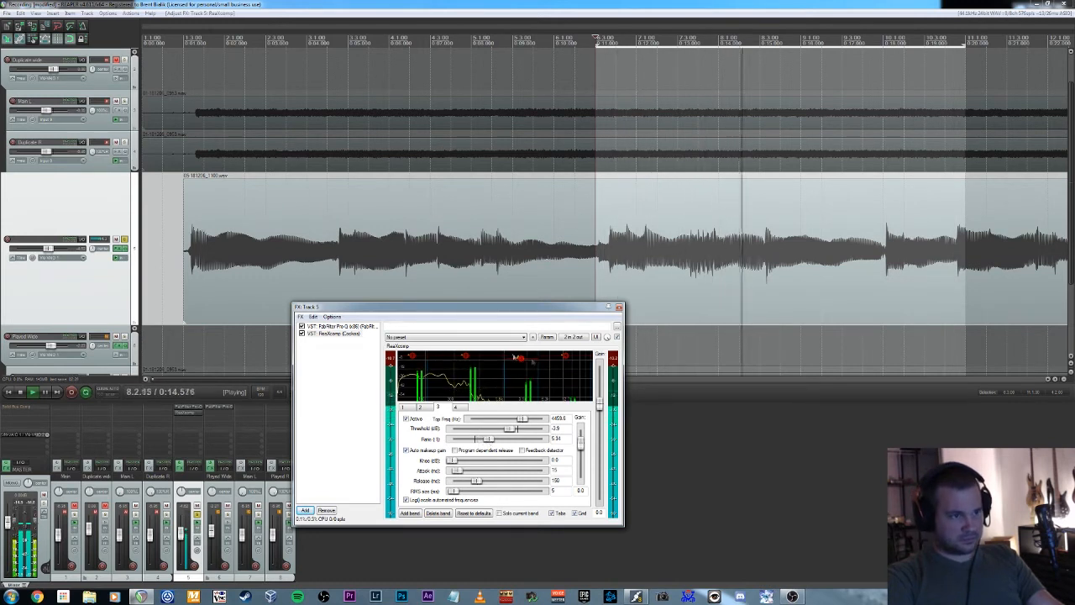
mouse_move(523, 360)
drag(523, 360, 527, 383)
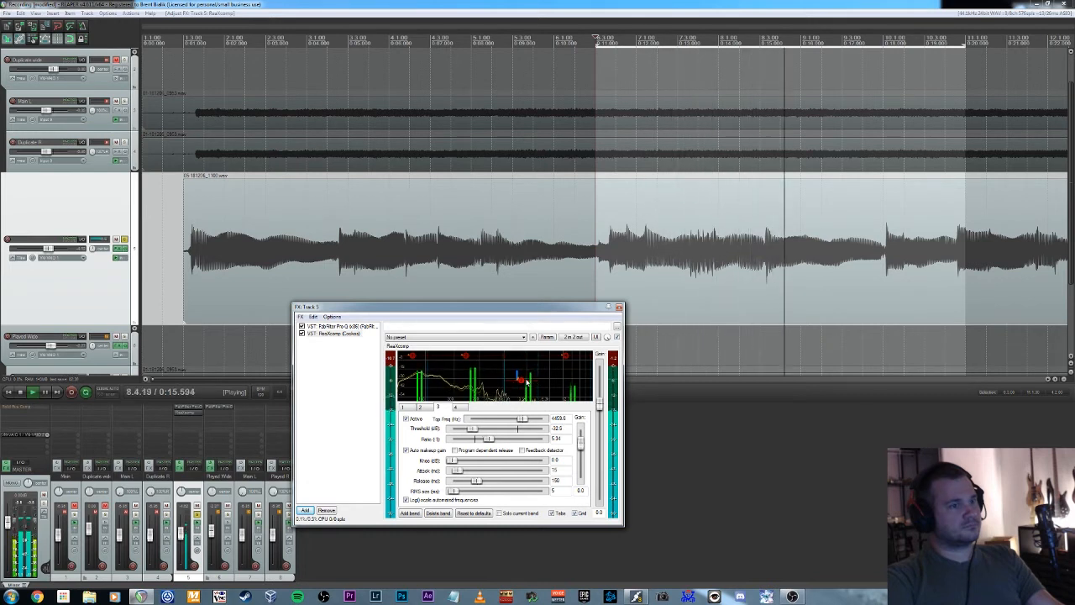
key(space)
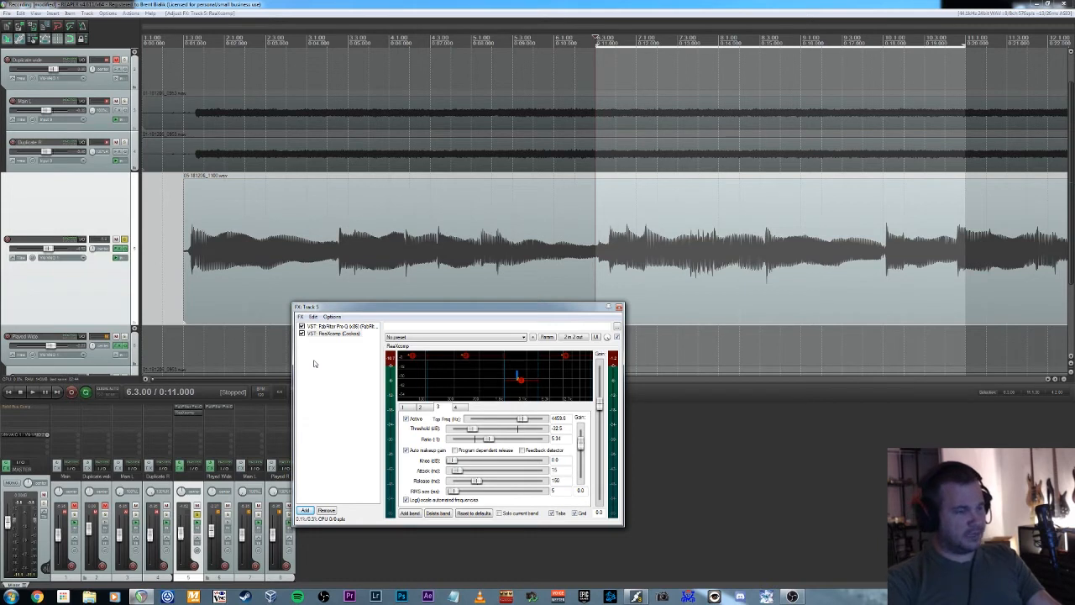
Lower ReaXcomp's band 1 threshold to about -27 dB and band 2 threshold to -15.4 dB, checking the loop by ear.
click(329, 334)
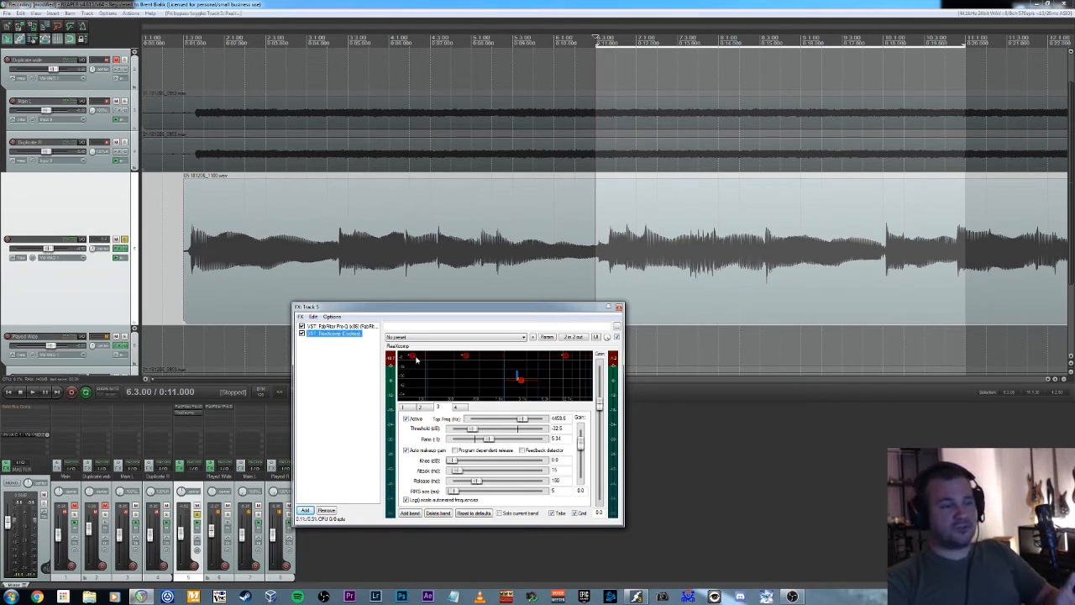
drag(412, 356, 417, 369)
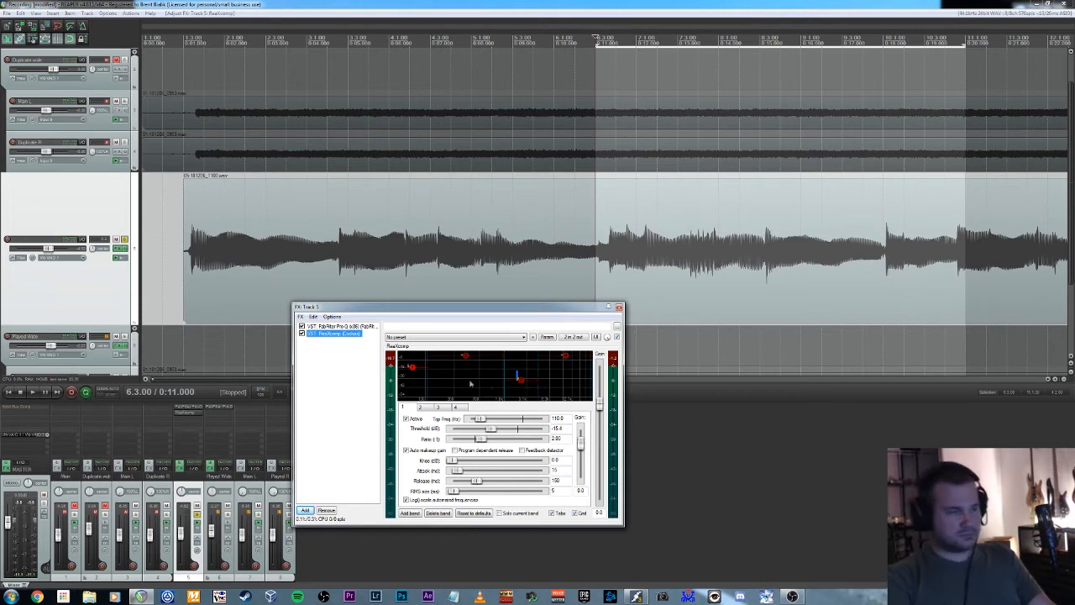
key(space)
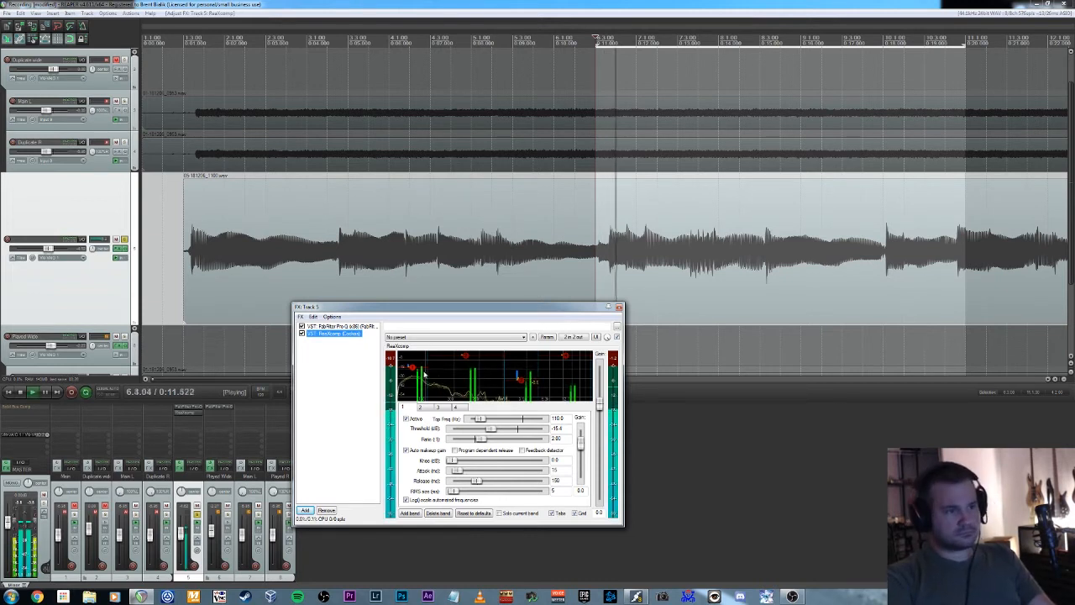
drag(415, 369, 416, 378)
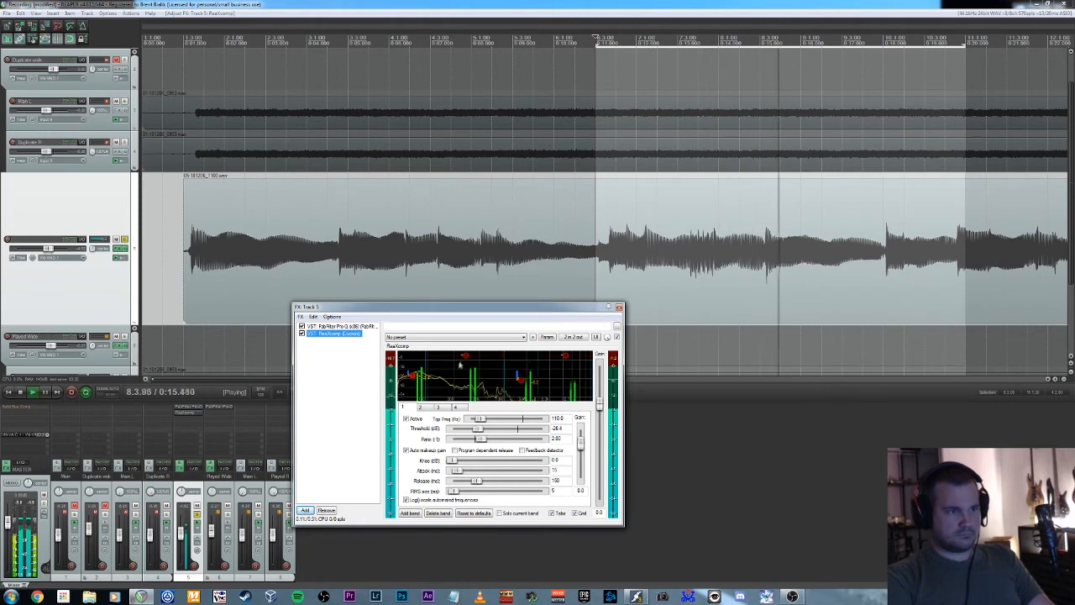
drag(466, 356, 467, 367)
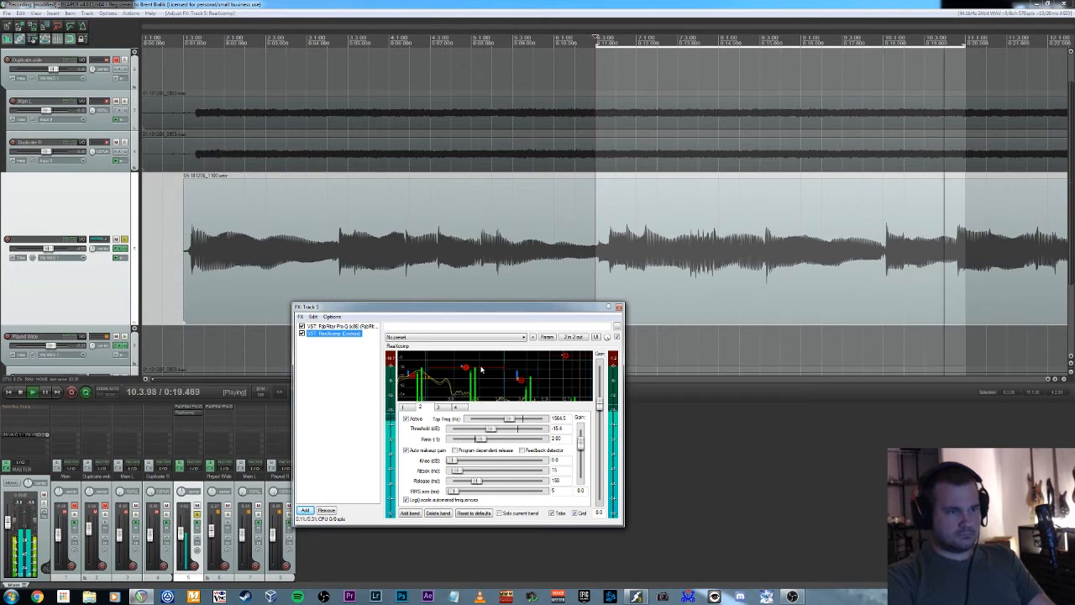
key(space)
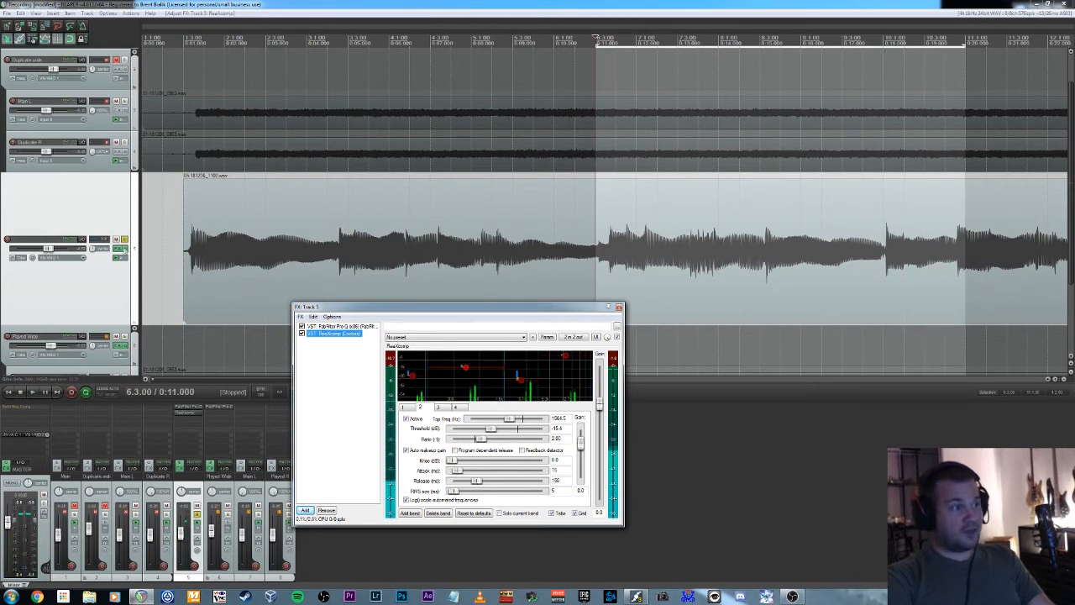
Unsolo track 5 and lower its volume while playing it together with the other tracks.
click(124, 240)
key(space)
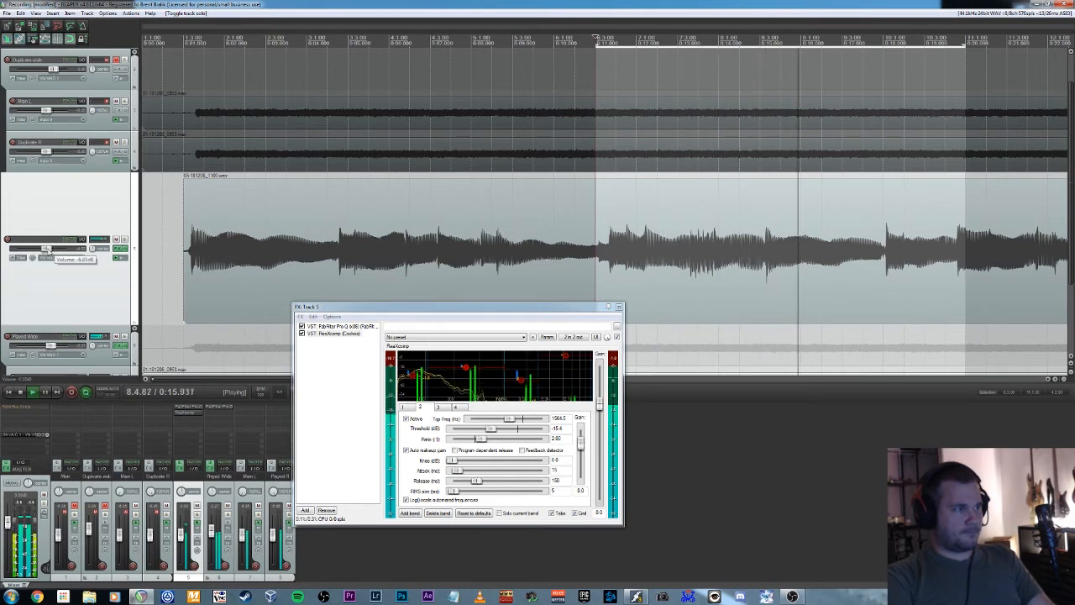
drag(50, 251, 40, 250)
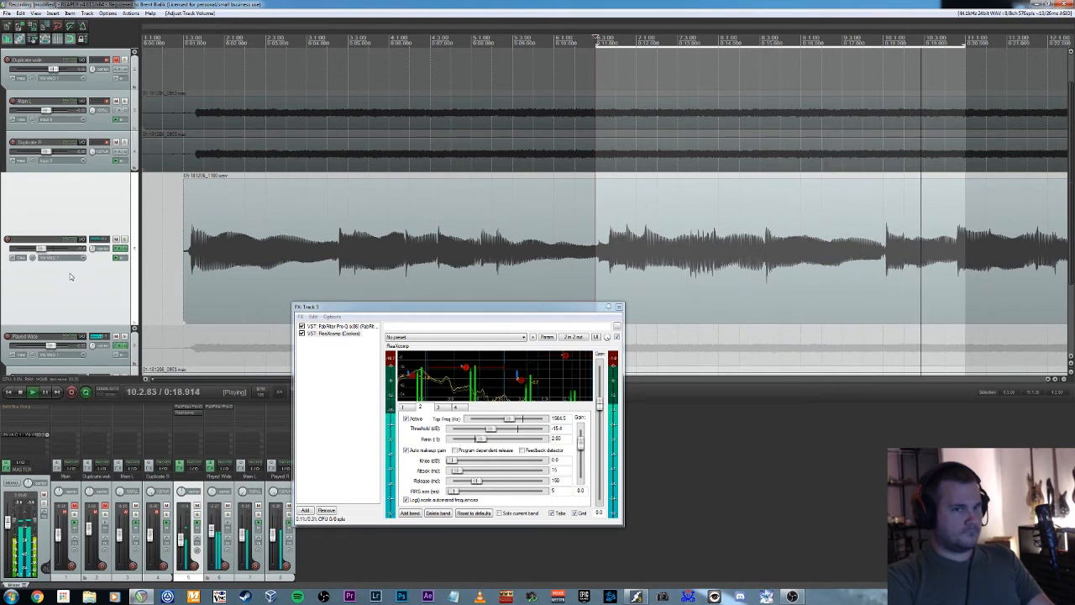
Stop playback, reset track 5's volume to its default level, and play the loop again.
key(space)
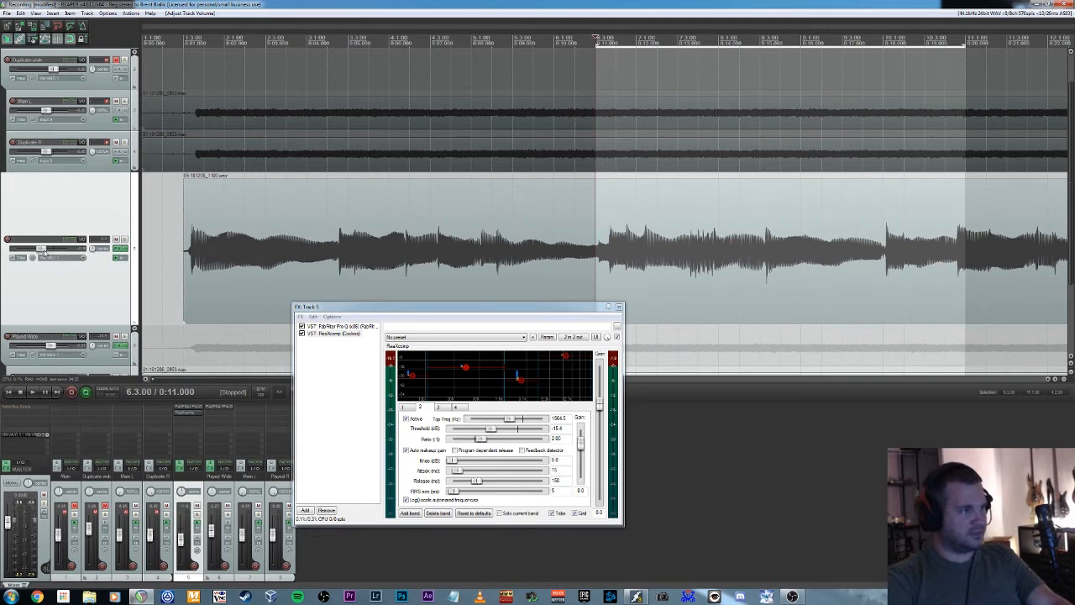
double_click(41, 249)
key(space)
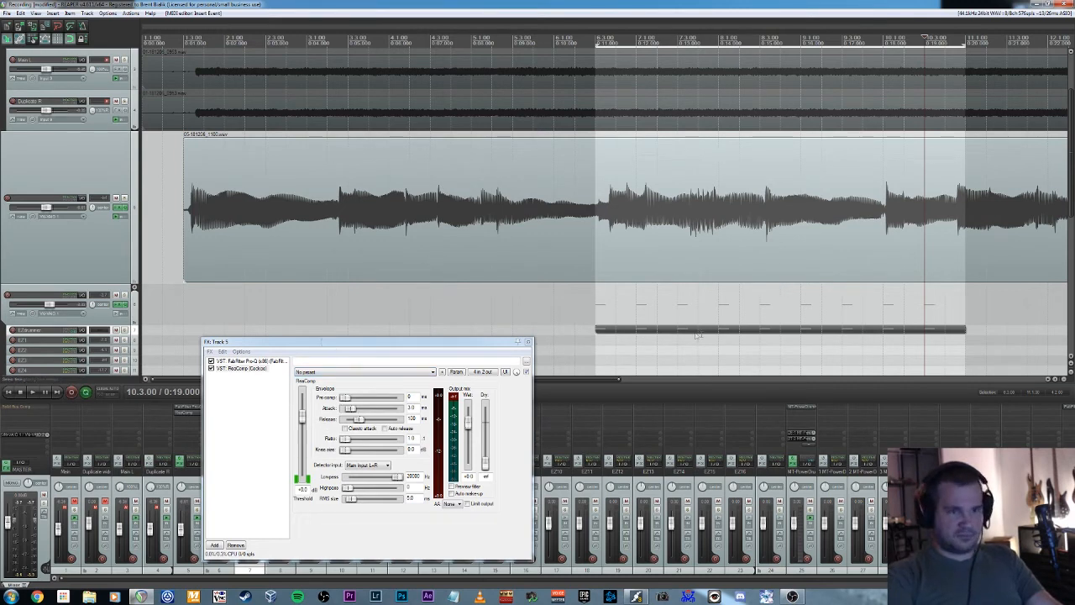
Deselect the drum MIDI item and play the loop to hear the drum part against track 5.
click(599, 348)
key(space)
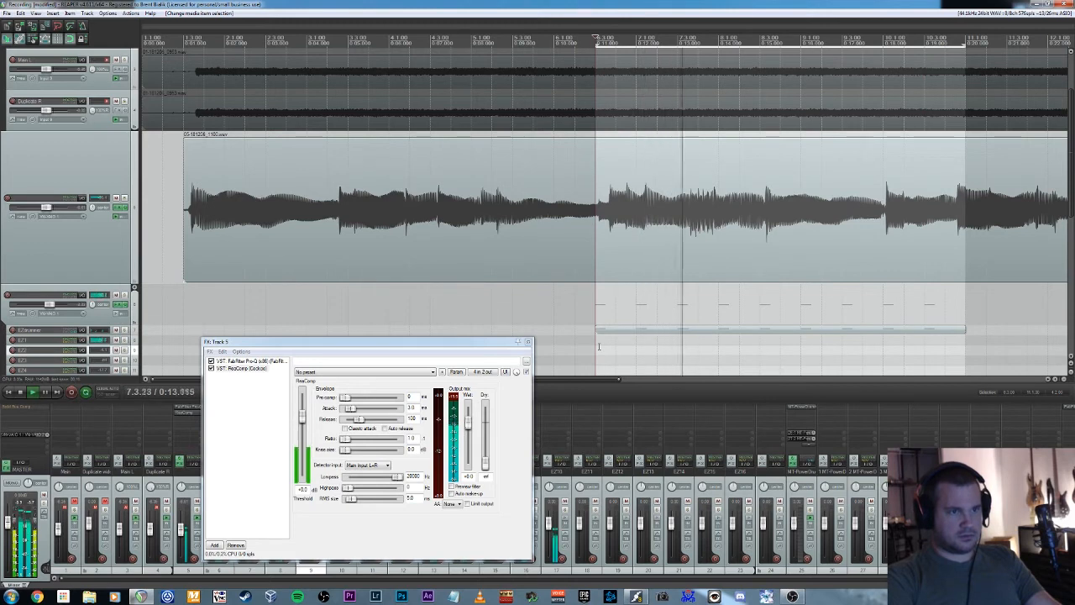
key(space)
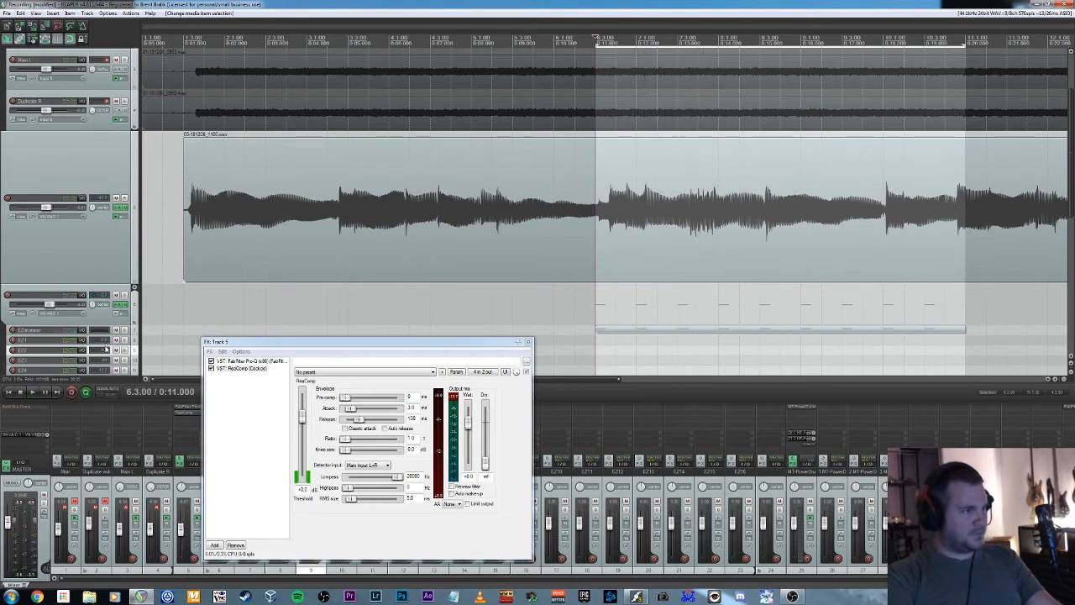
Add a send from the EZ1 drum track to track 5, delivering its audio to channels 3/4.
drag(106, 345, 106, 371)
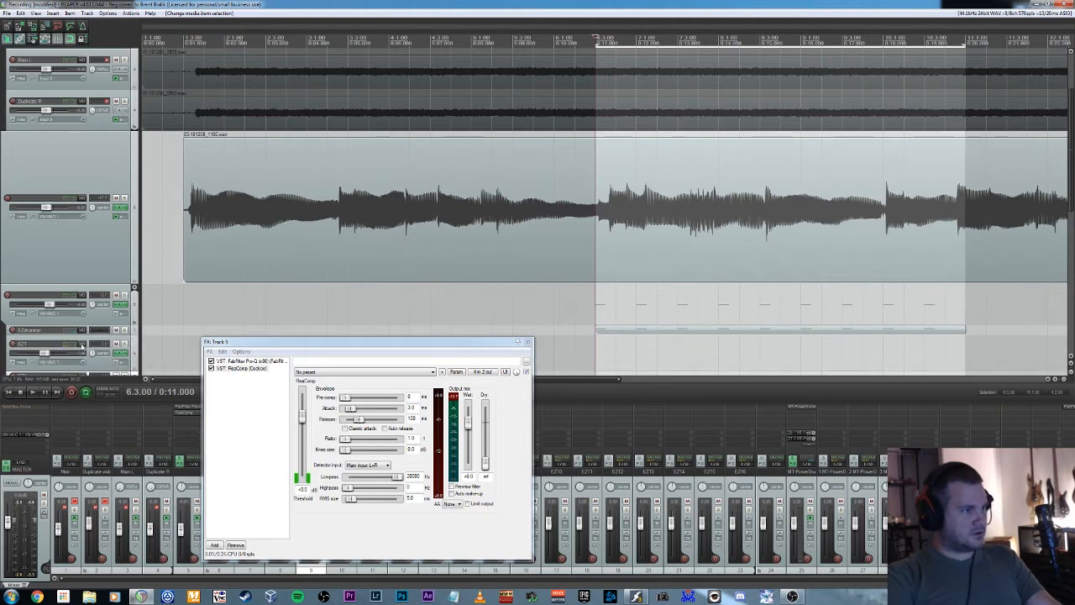
click(82, 345)
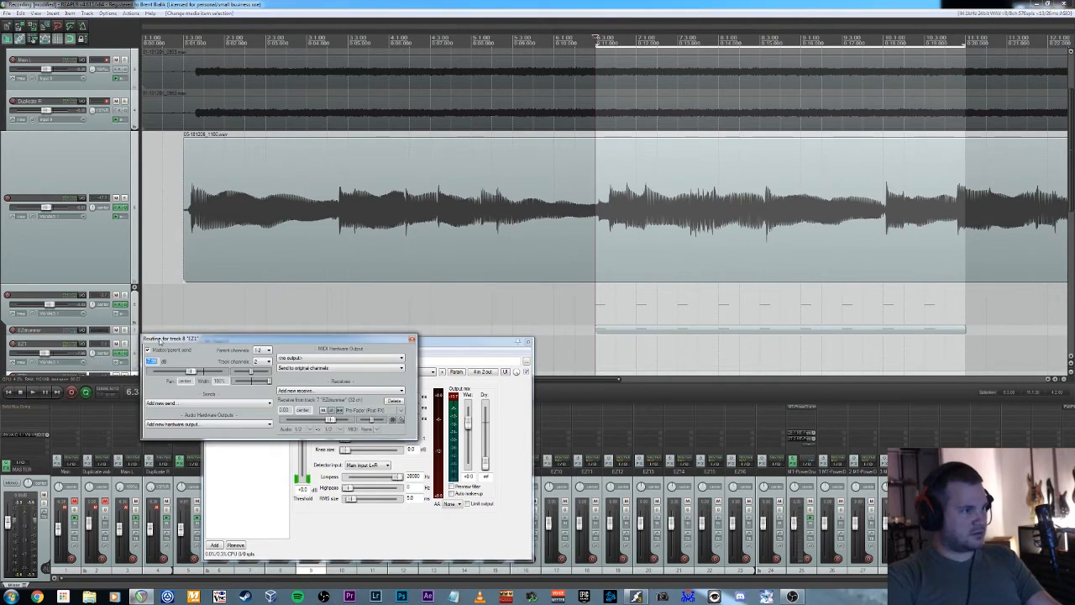
drag(161, 340, 190, 337)
click(243, 404)
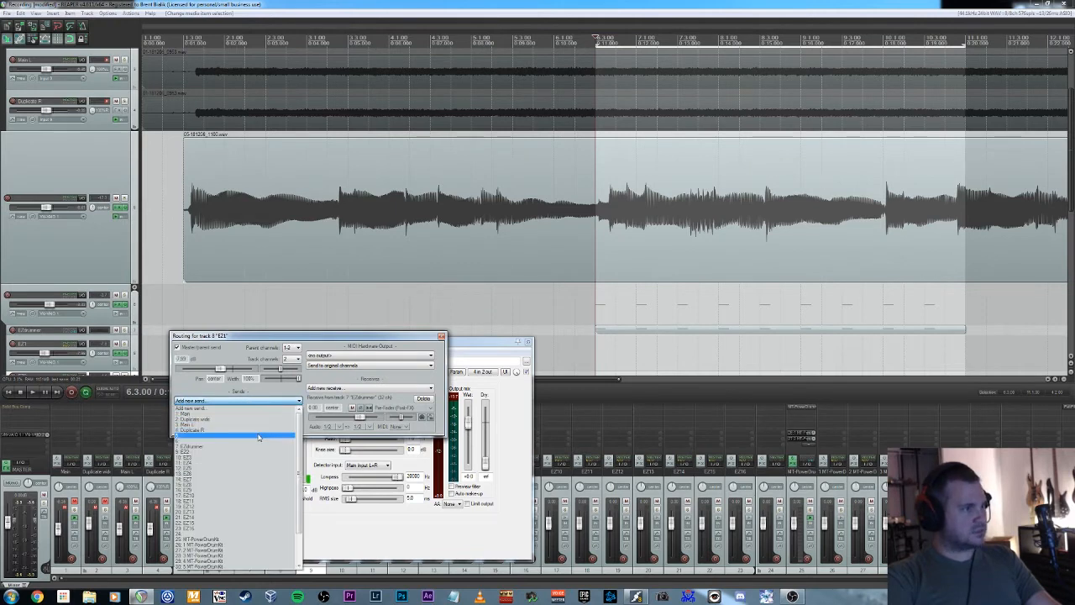
click(258, 437)
click(239, 440)
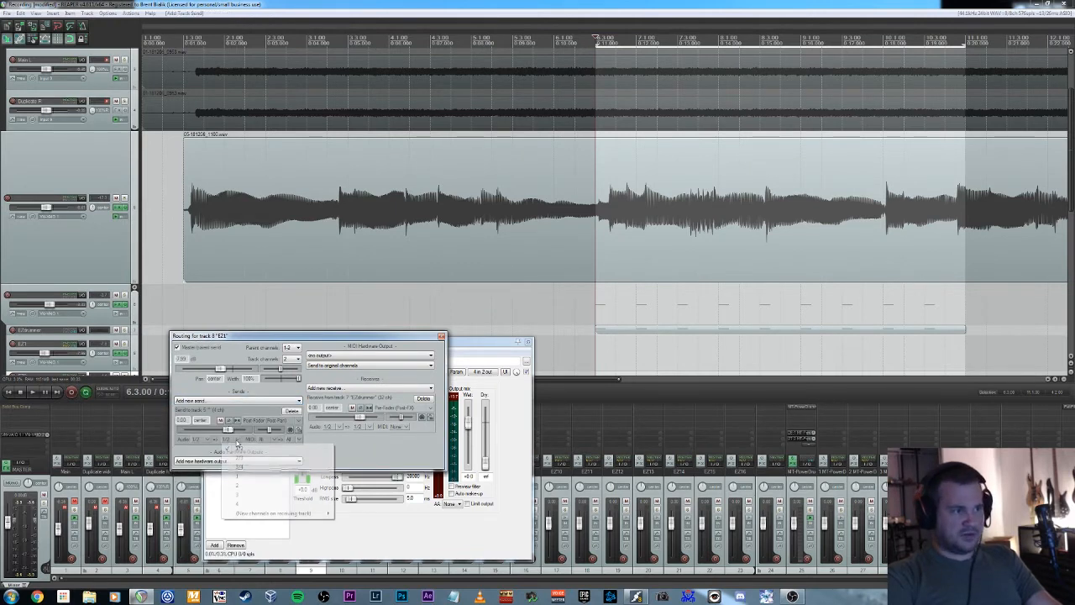
click(235, 466)
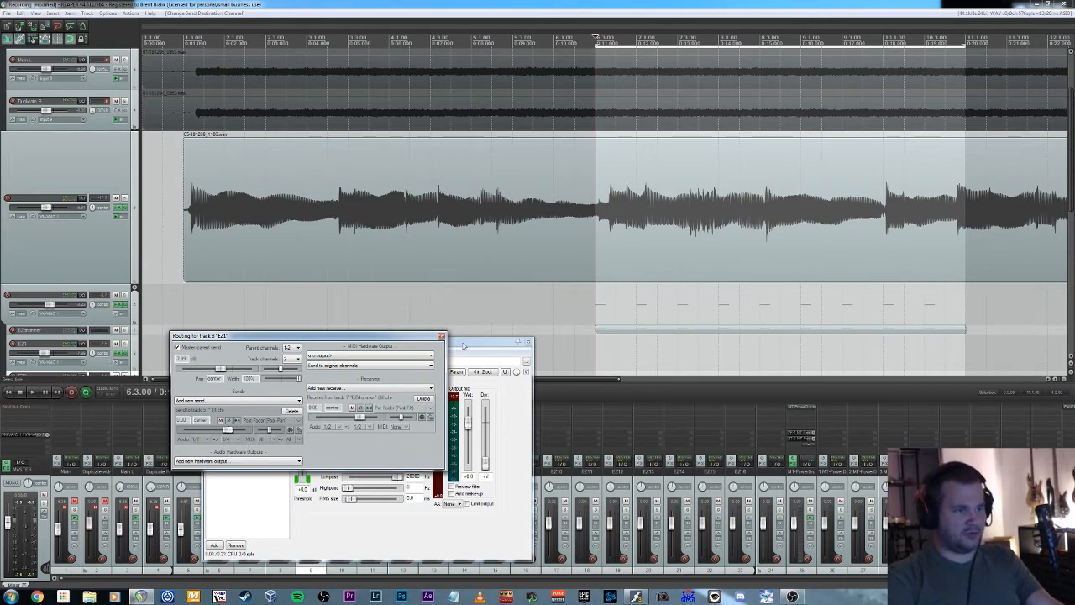
click(441, 336)
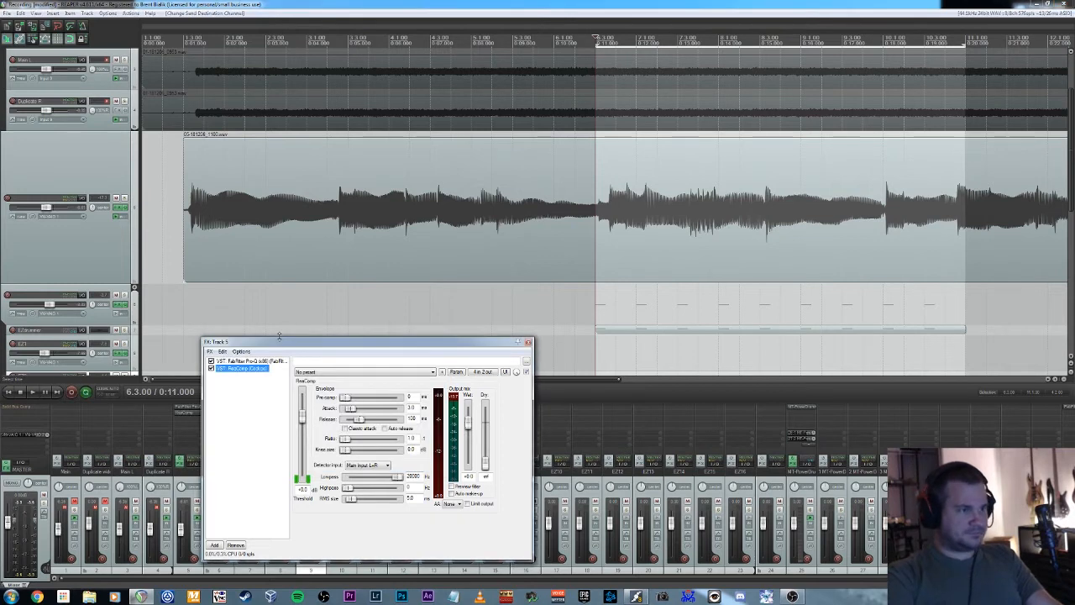
Set the detector input of track 5's ReaComp to Auxiliary Input L+R and play the loop briefly.
drag(282, 343, 283, 287)
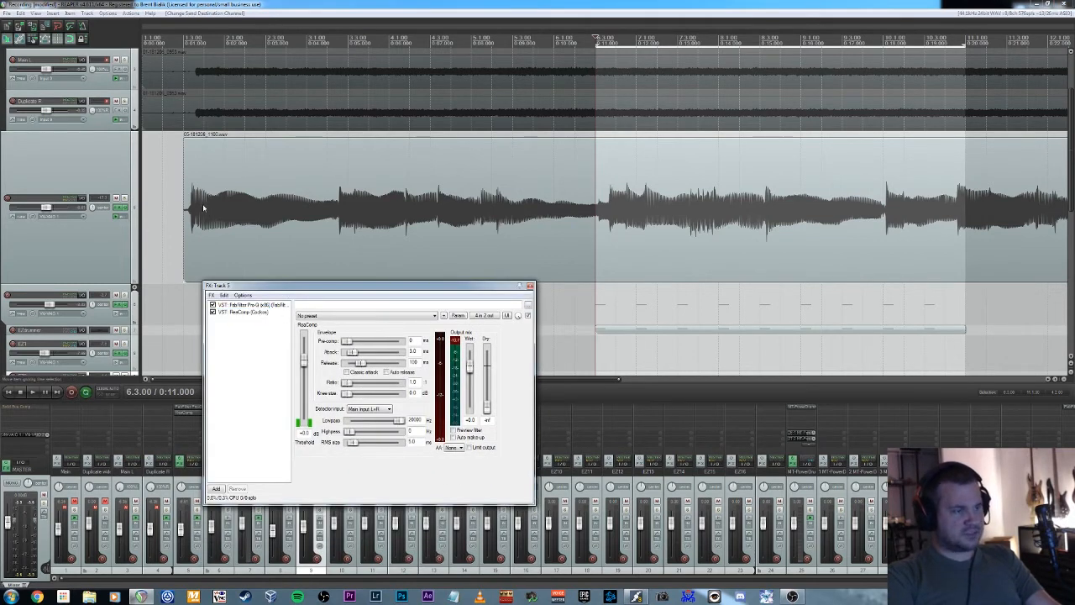
click(252, 313)
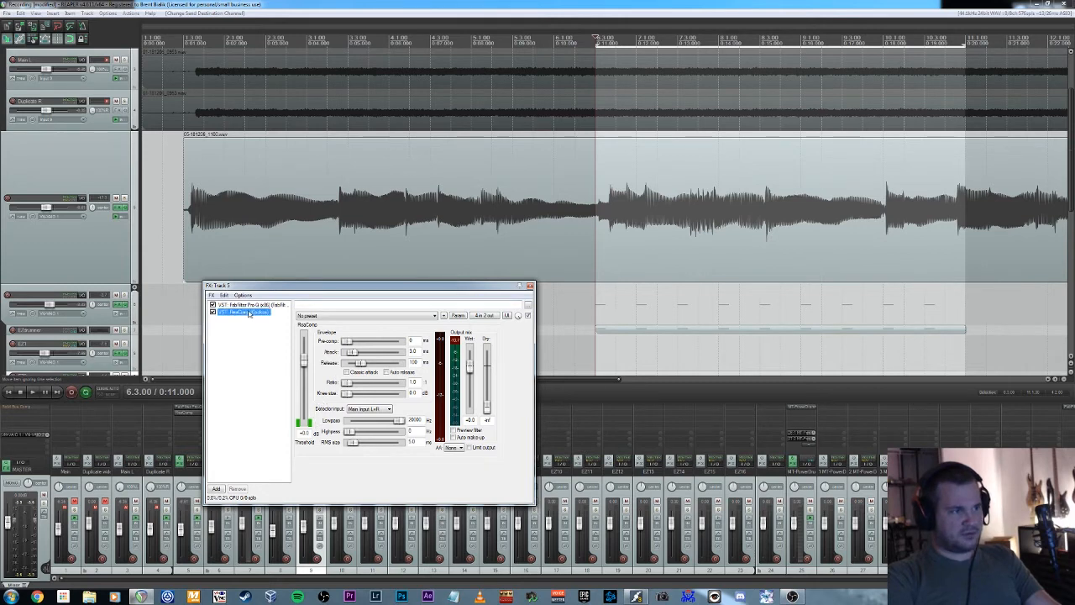
click(232, 425)
click(369, 408)
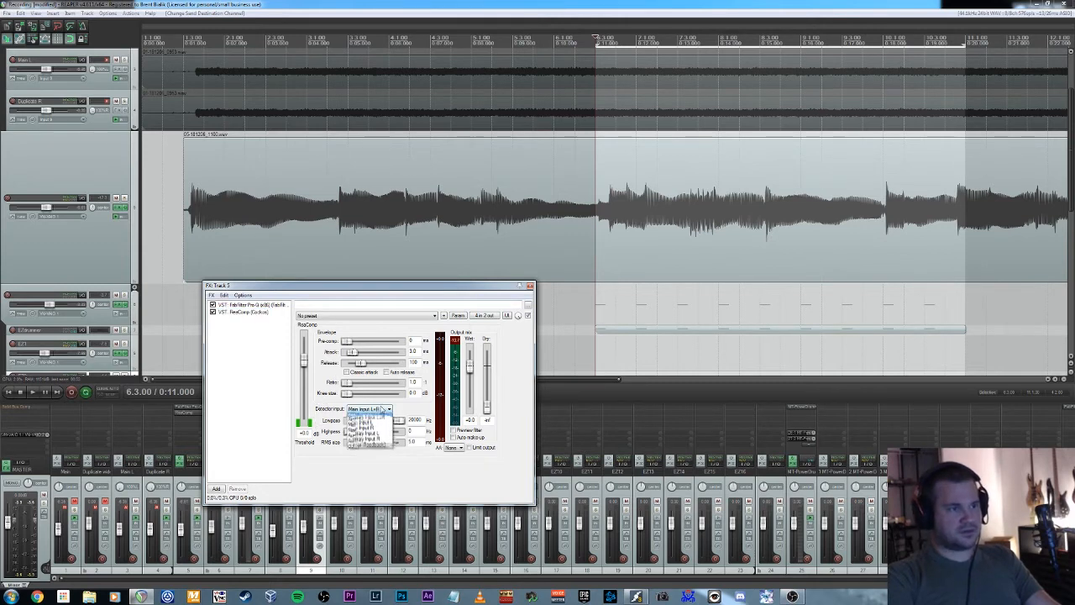
click(385, 419)
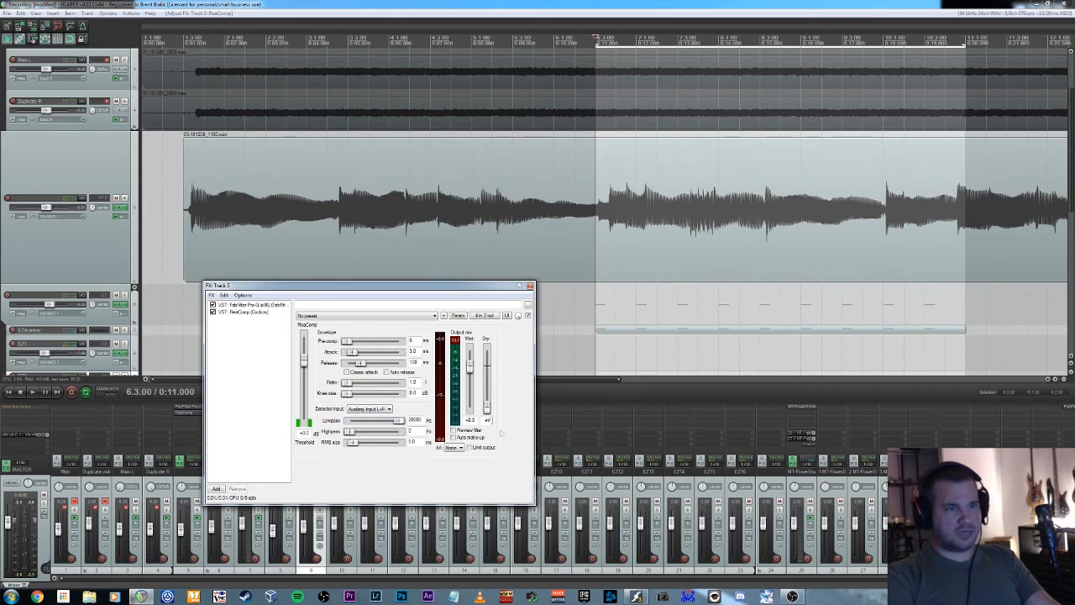
key(space)
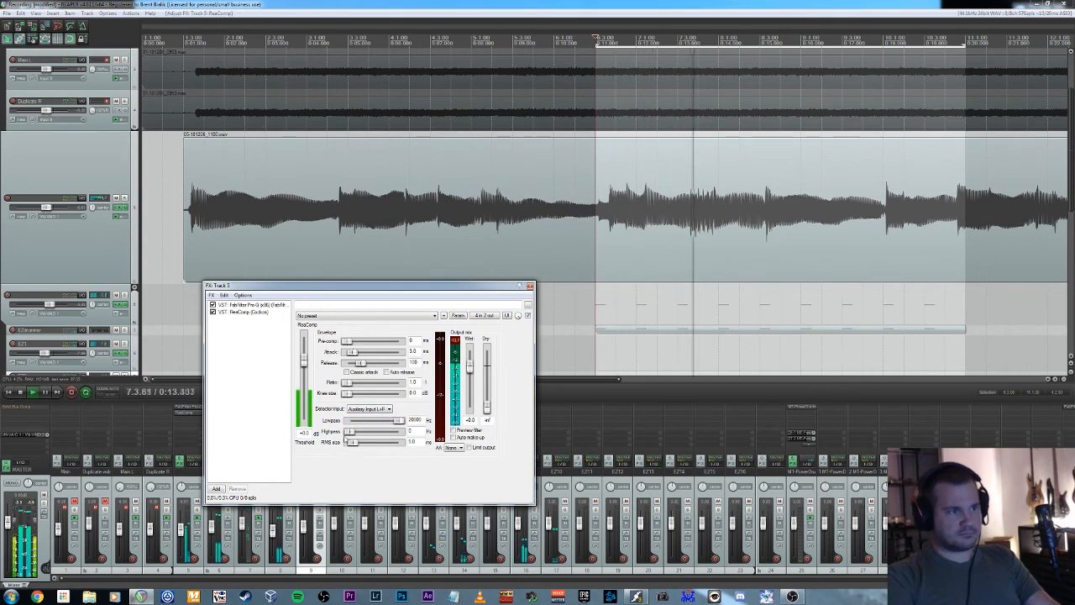
key(space)
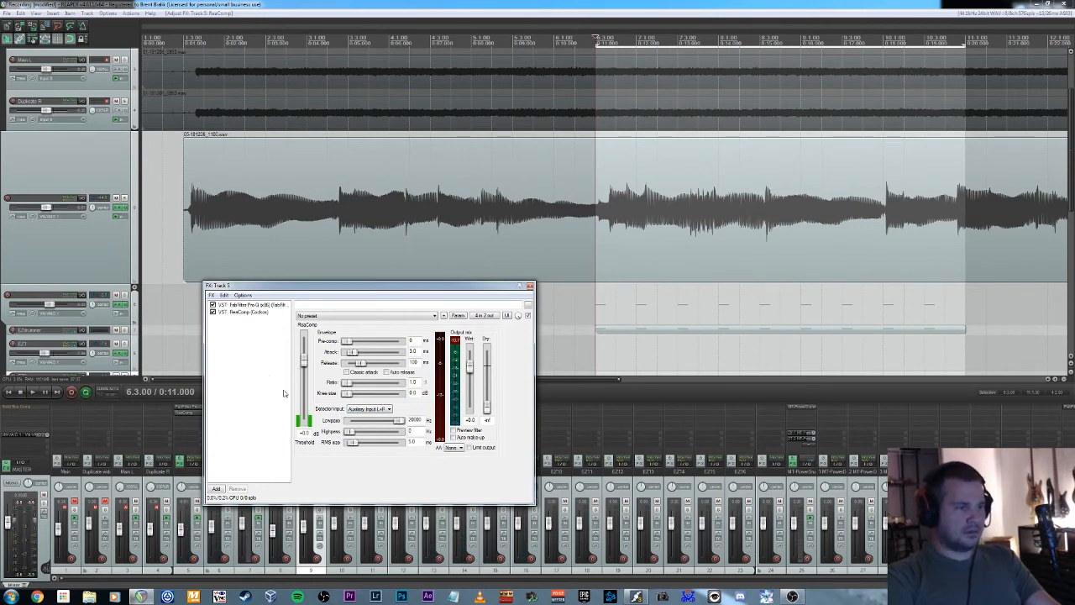
Lower track 5's ReaComp threshold to about -25.8 dB, raise its ratio, and lengthen its release.
drag(304, 361, 365, 385)
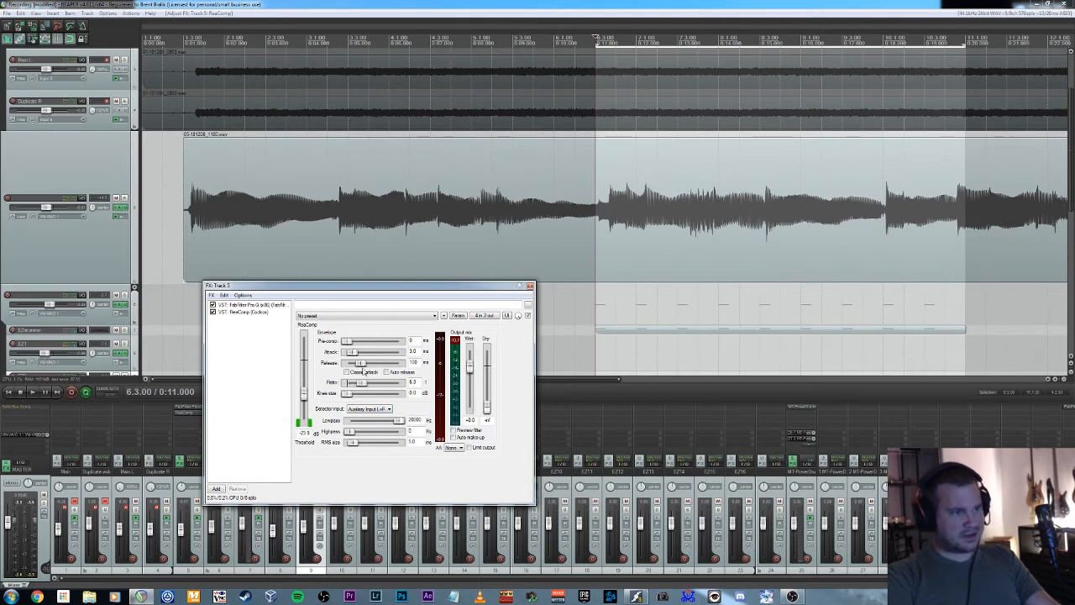
drag(366, 365, 367, 366)
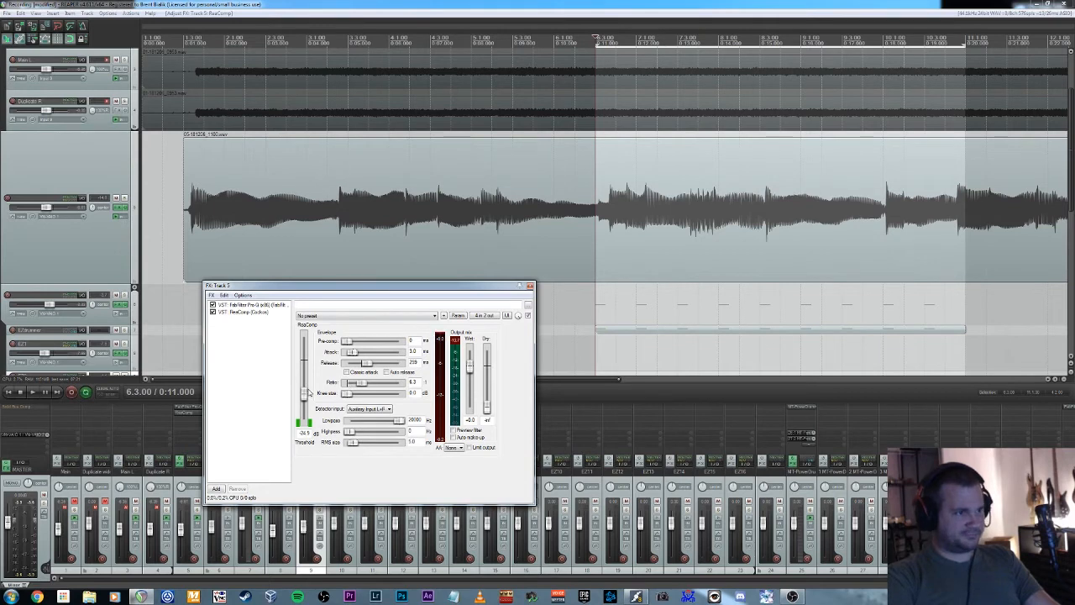
drag(309, 398, 303, 356)
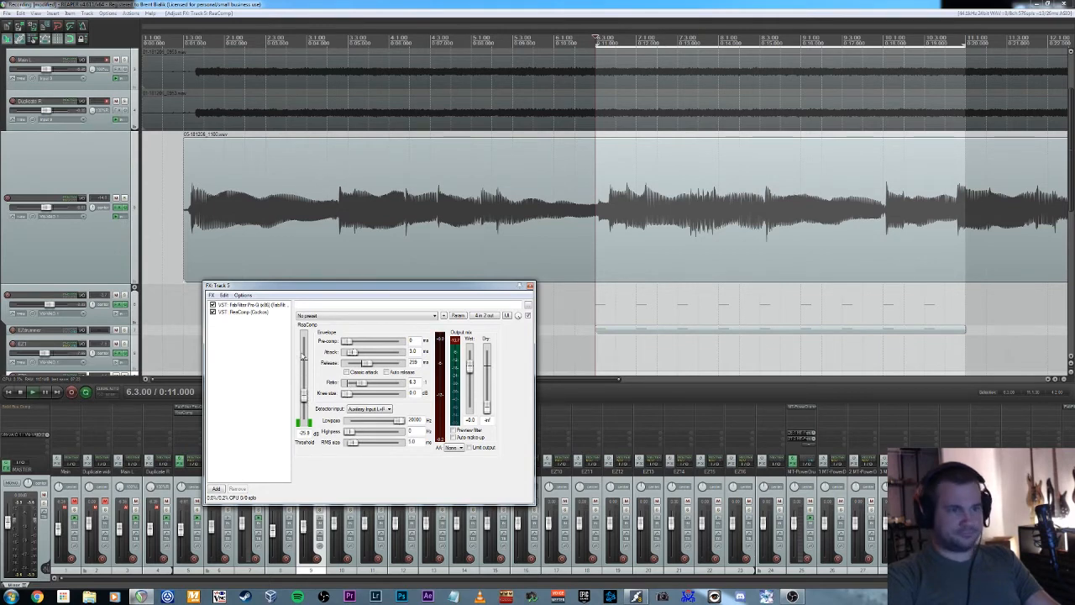
Play the loop and solo track 5 to hear the drum-triggered compression, then stop and unsolo it.
key(space)
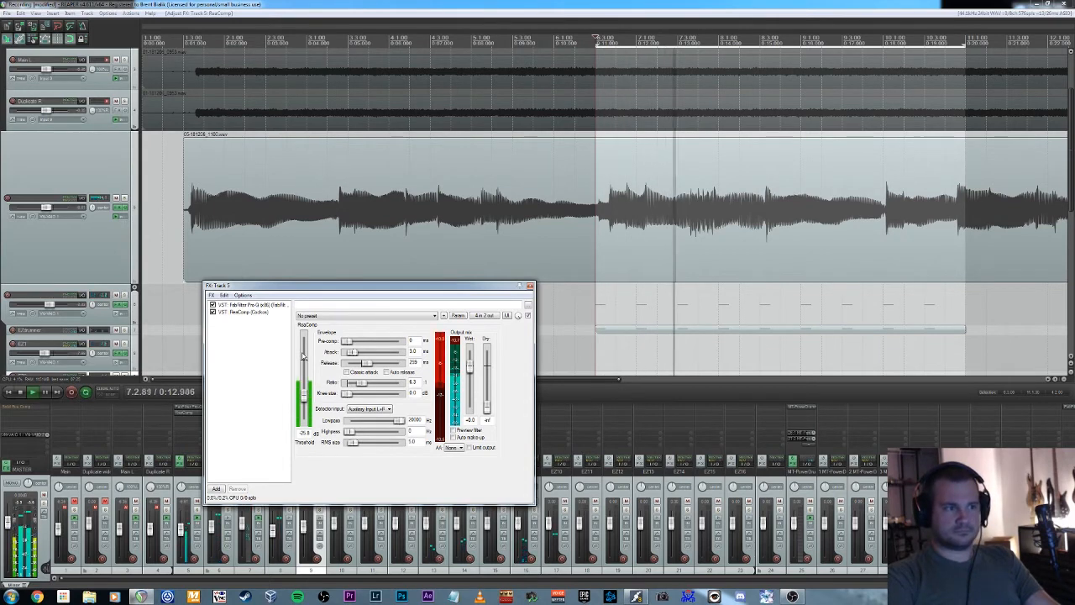
click(124, 199)
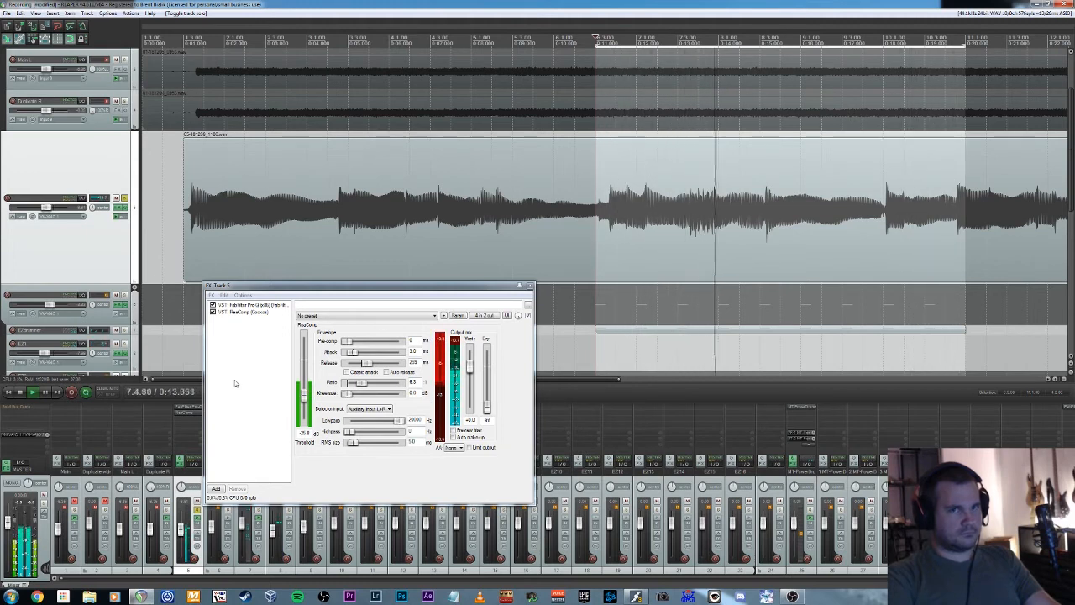
key(space)
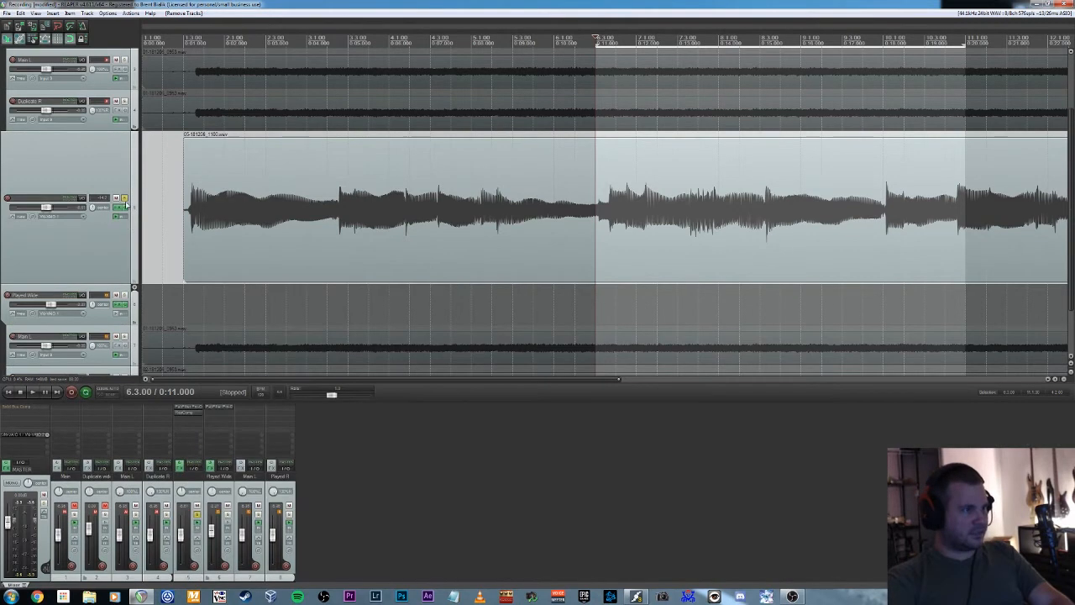
click(123, 199)
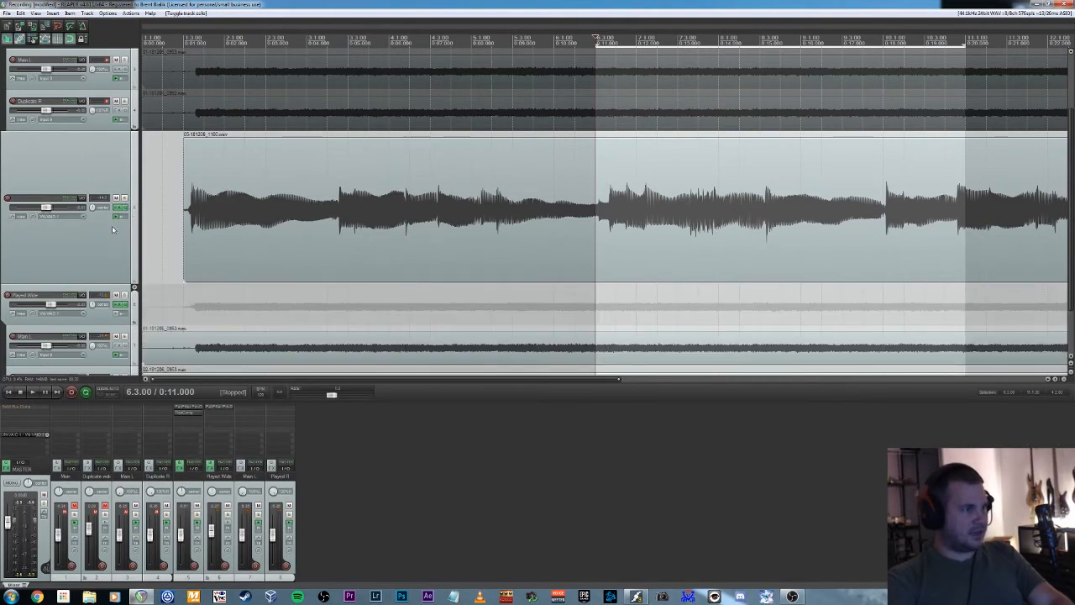
Reduce the track heights to show all tracks and play the loop with track 5 and the Played Wide tracks together.
scroll(136, 226, down, 1)
mouse_move(109, 242)
mouse_down()
mouse_move(109, 178)
mouse_move(105, 238)
mouse_up()
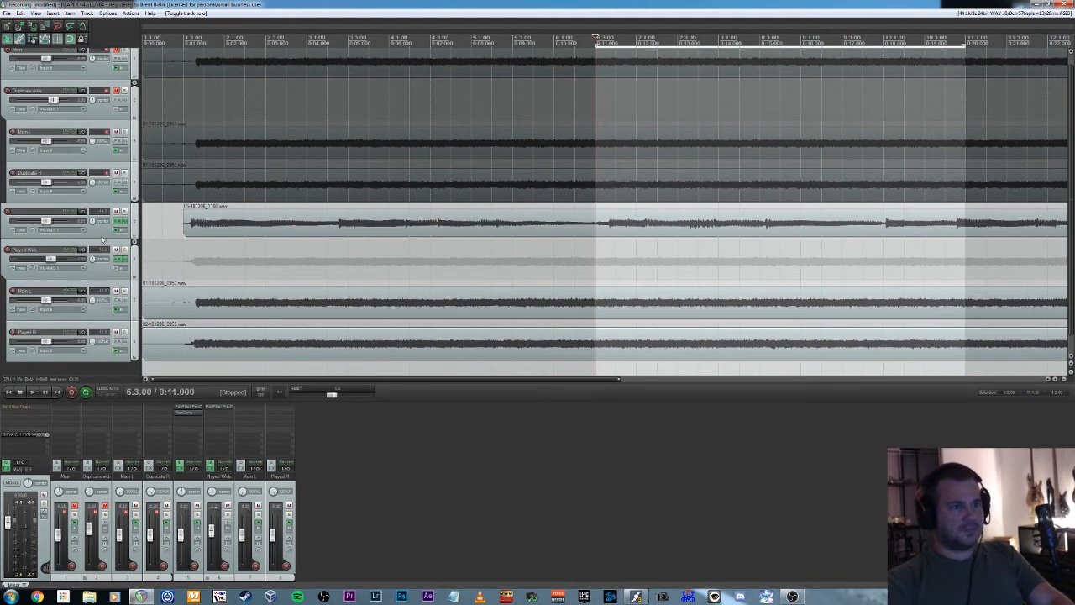
key(space)
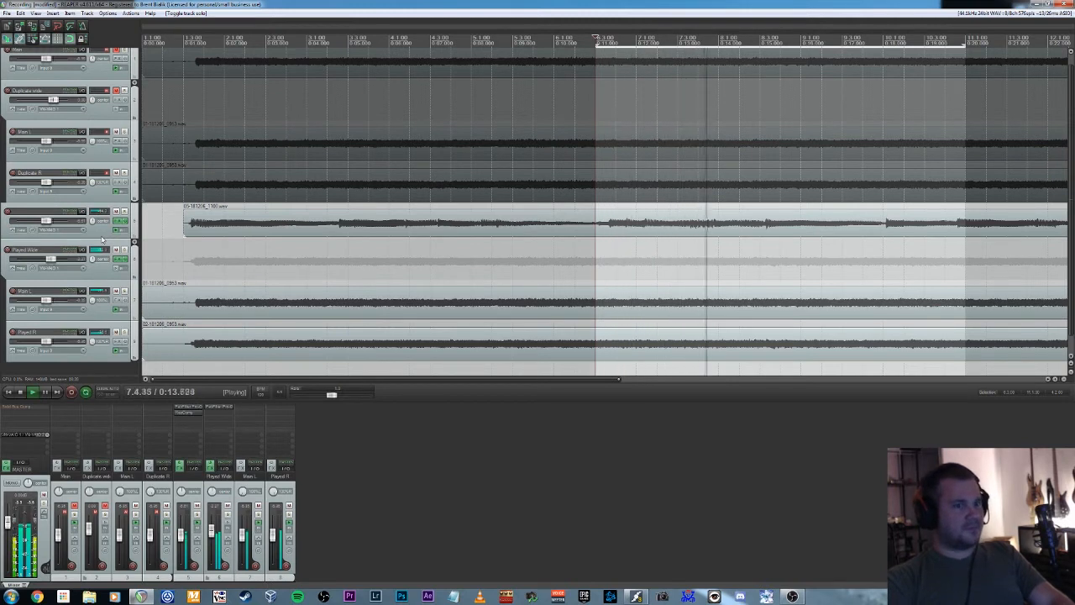
key(space)
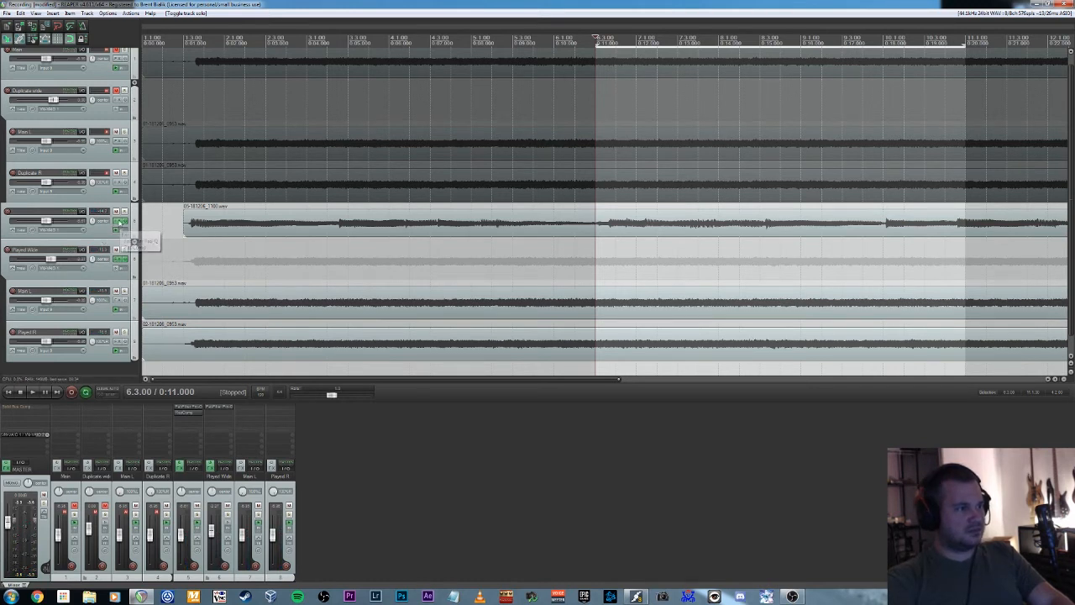
Add a send from track 5 to the Played Wide folder track, delivering its audio to new channels 3/4.
click(82, 212)
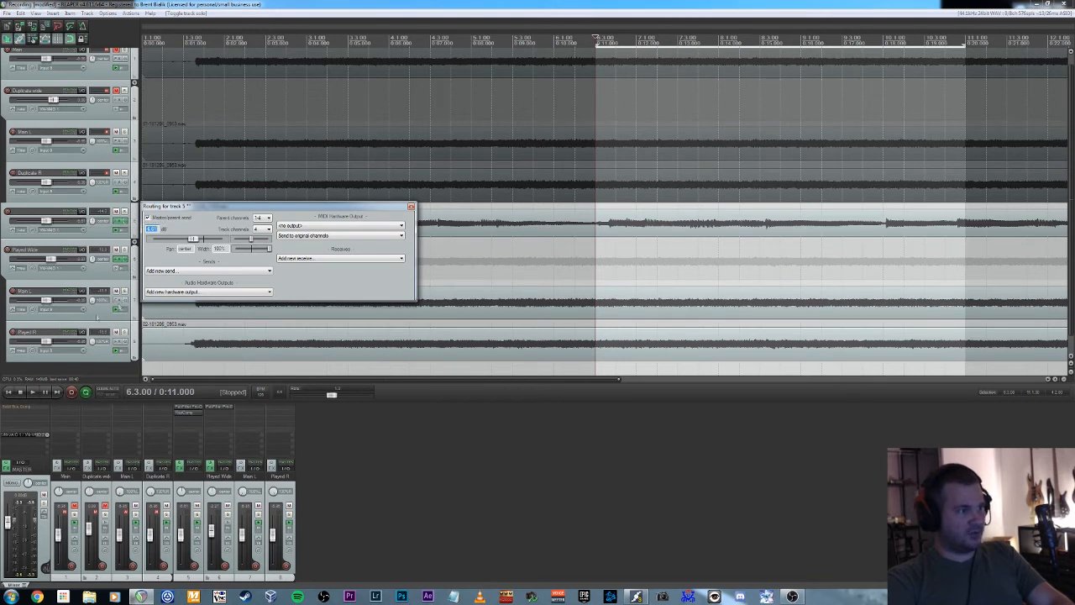
click(175, 272)
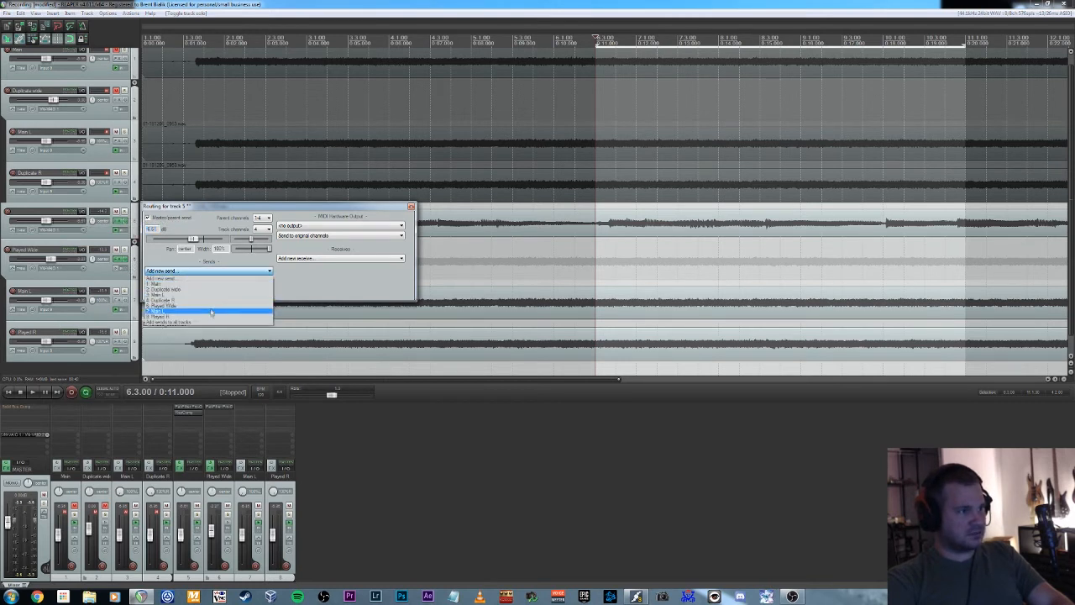
click(212, 308)
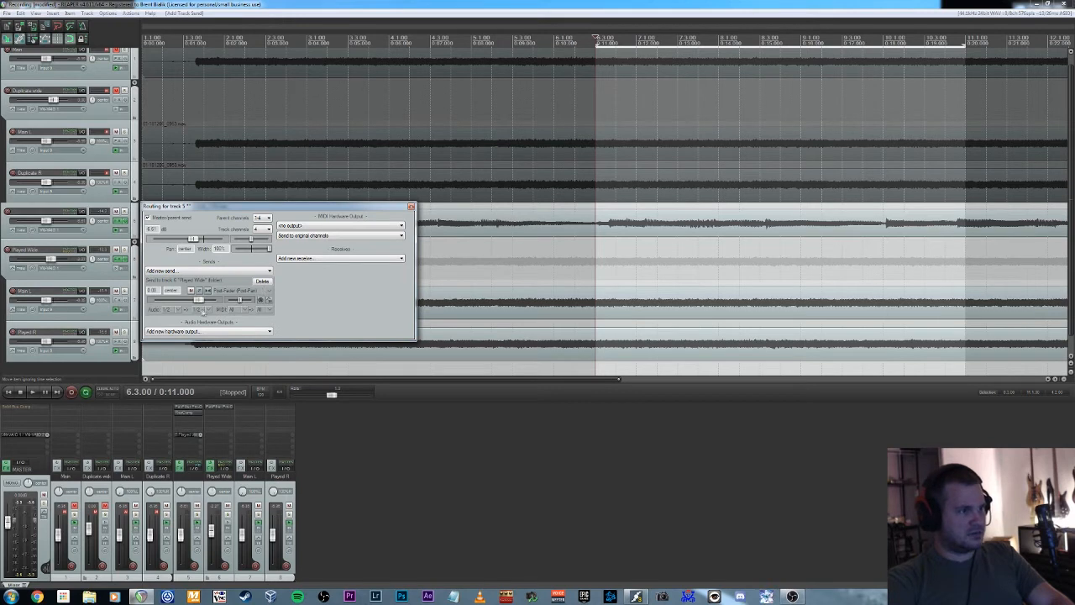
click(205, 310)
mouse_move(283, 346)
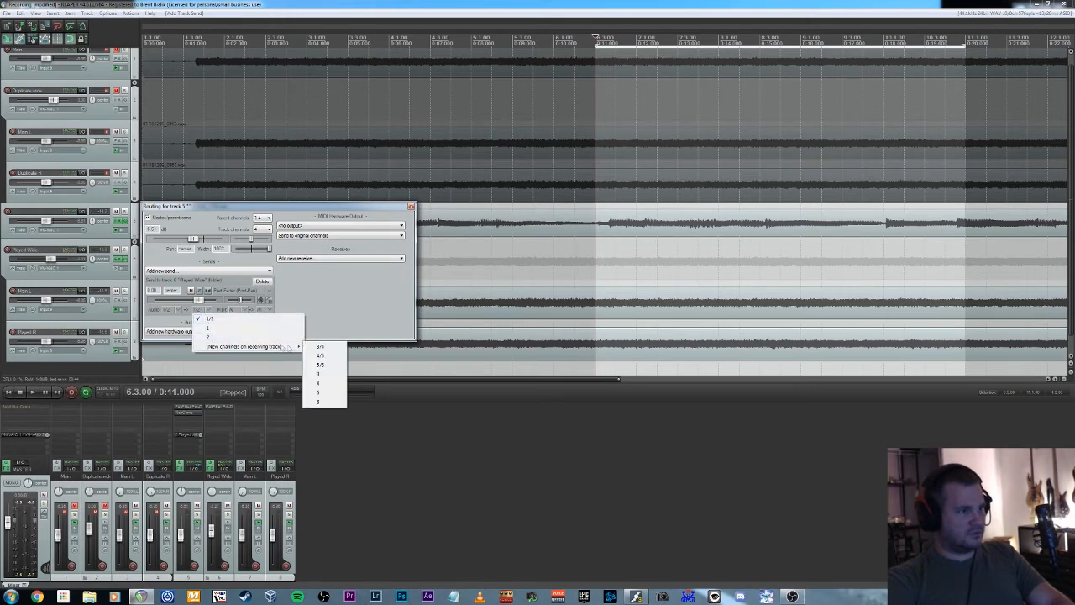
click(320, 346)
click(412, 207)
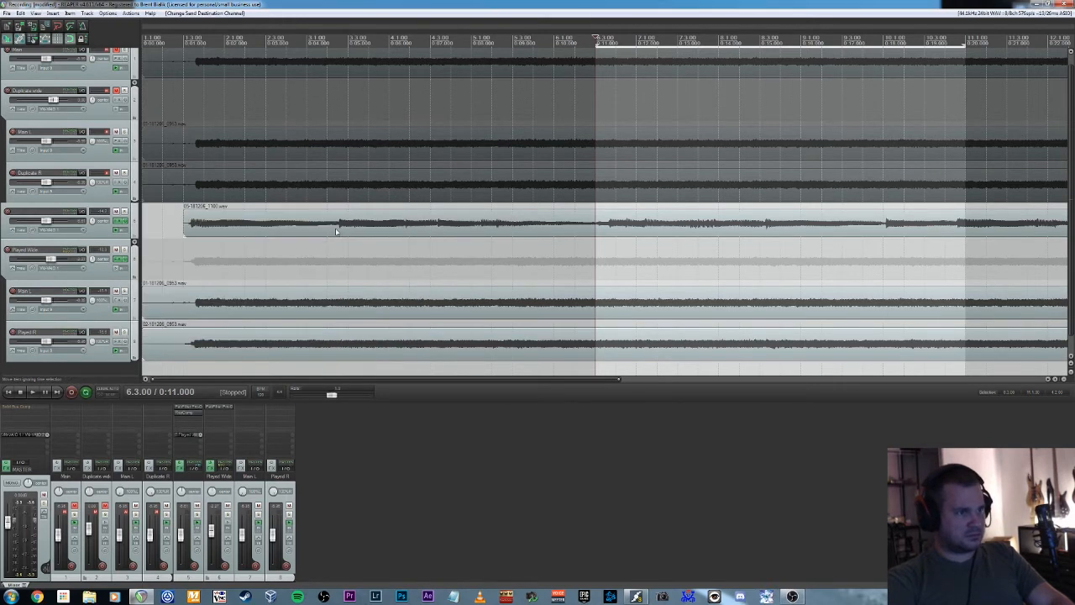
Add ReaComp to the Played Wide track with its detector input on Auxiliary Input L+R, and start loop playback.
click(115, 262)
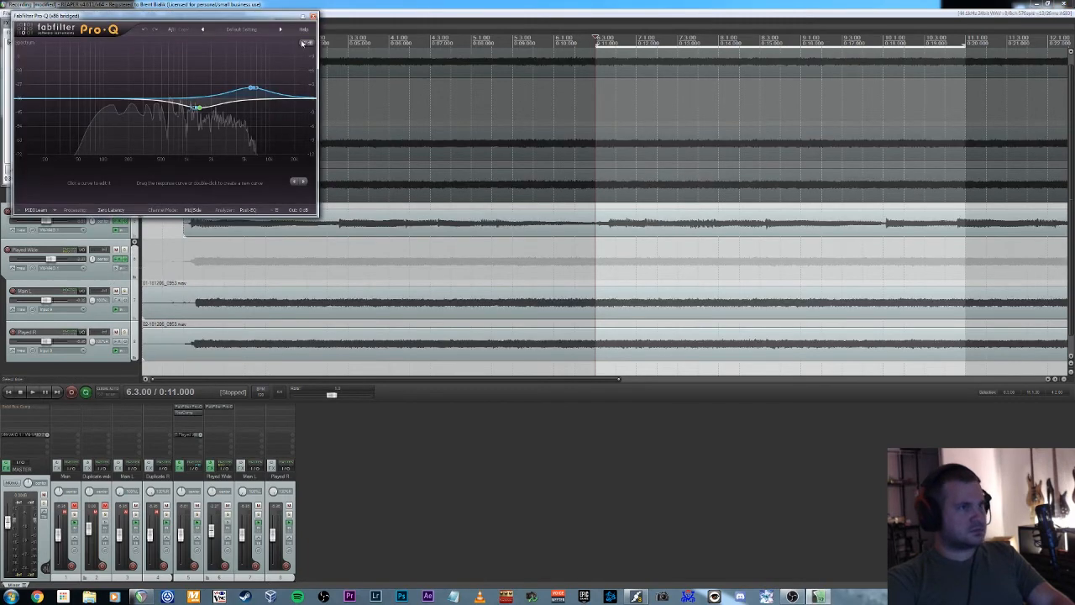
click(14, 170)
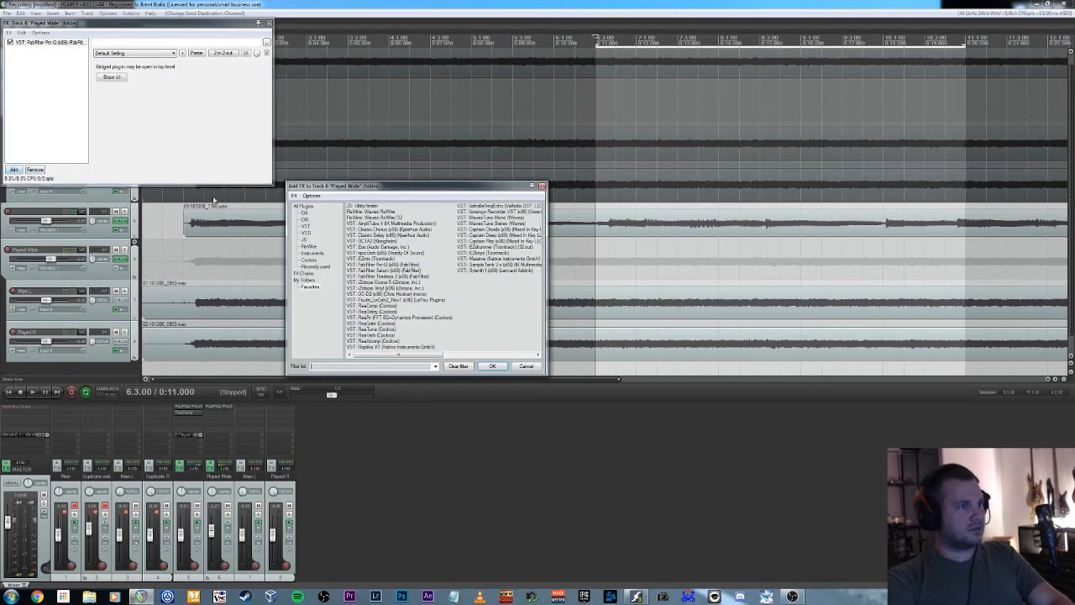
double_click(385, 308)
click(187, 146)
click(164, 159)
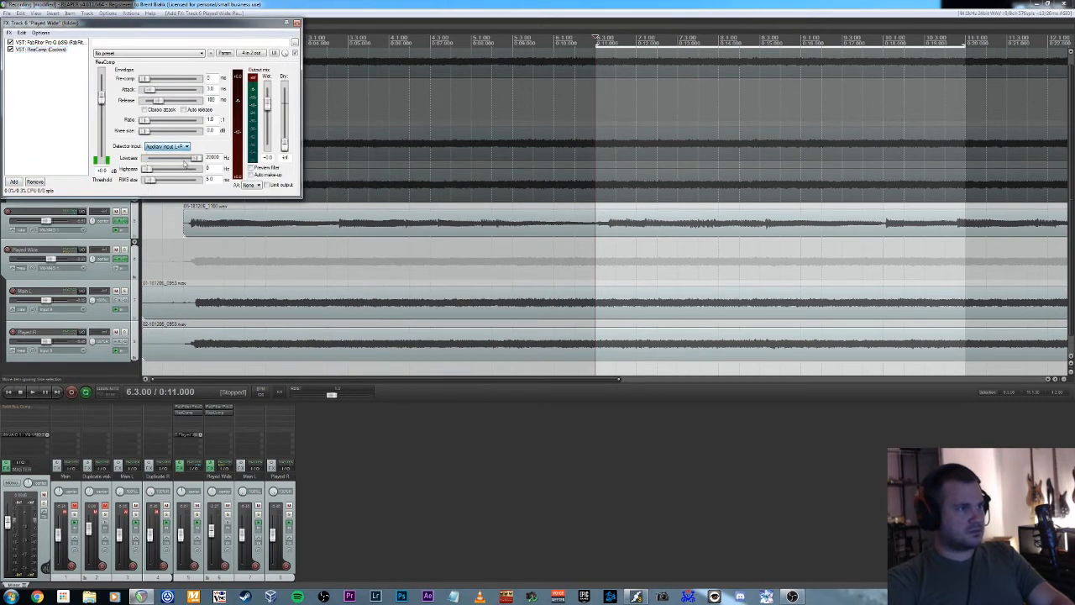
drag(139, 23, 412, 205)
key(space)
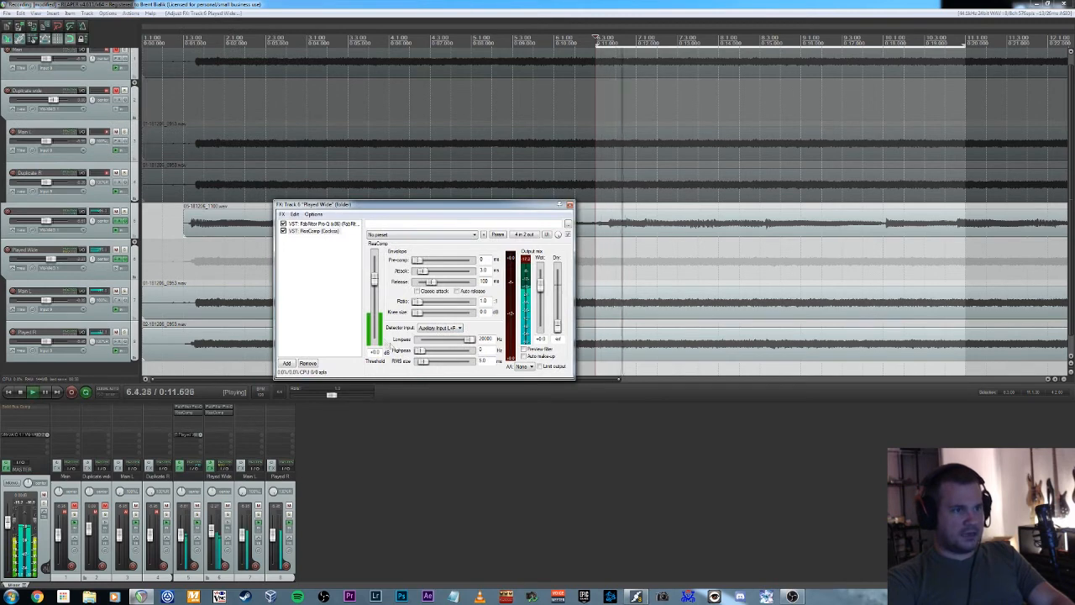
Lower the Played Wide ReaComp threshold to about -30 dB and raise its ratio to 4.7 while looping playback, then stop.
key(space)
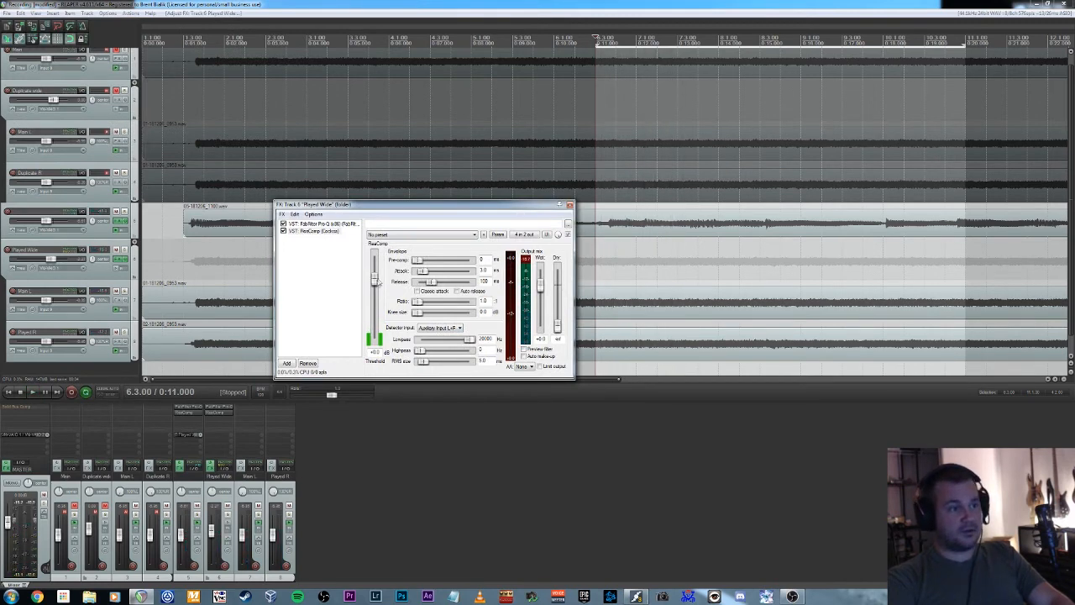
drag(378, 283, 382, 311)
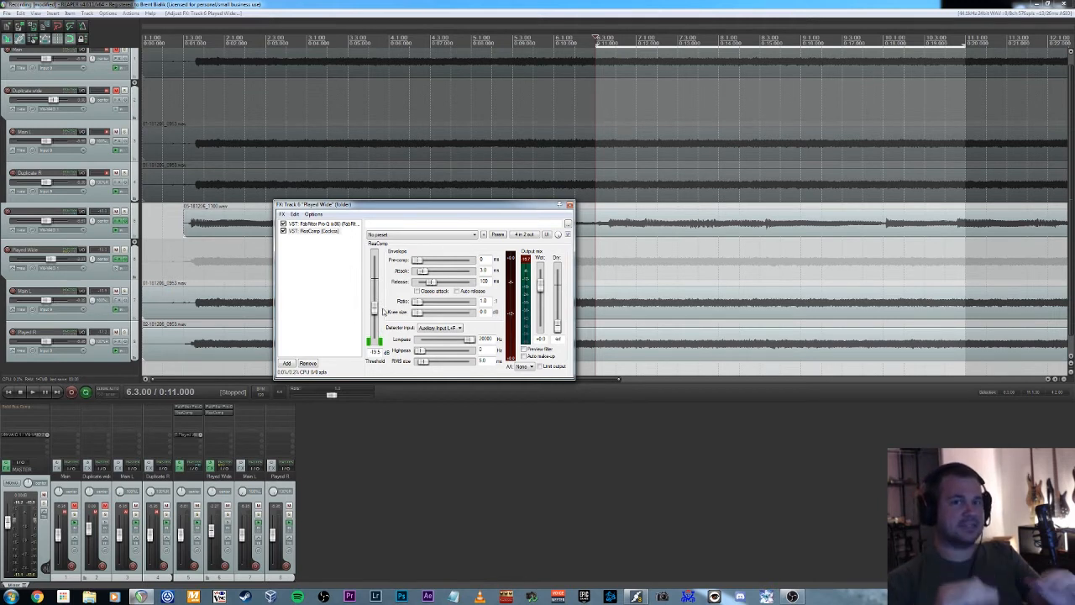
key(space)
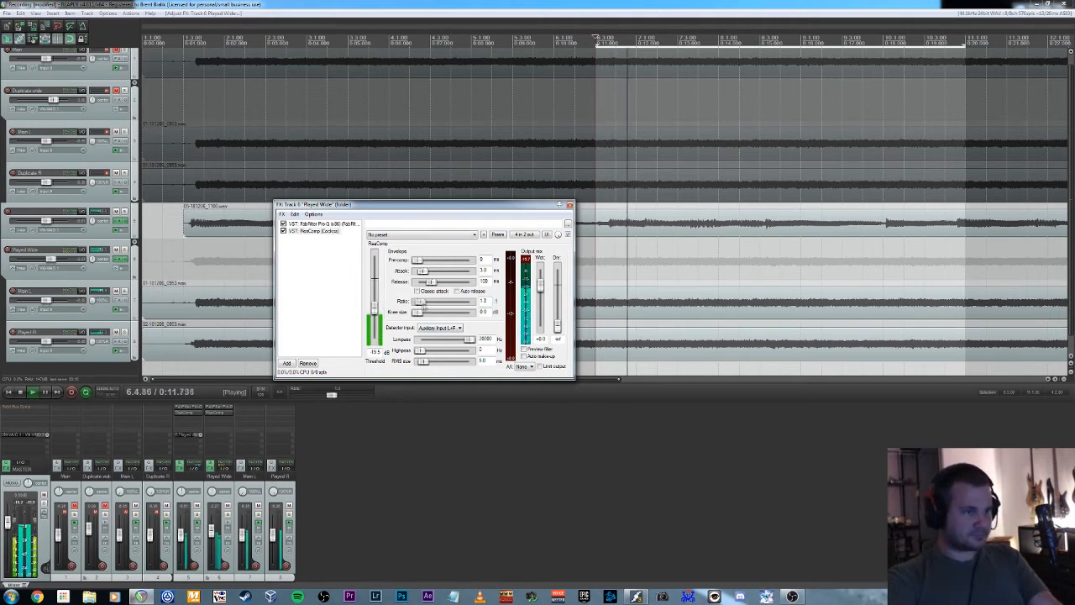
drag(419, 303, 382, 325)
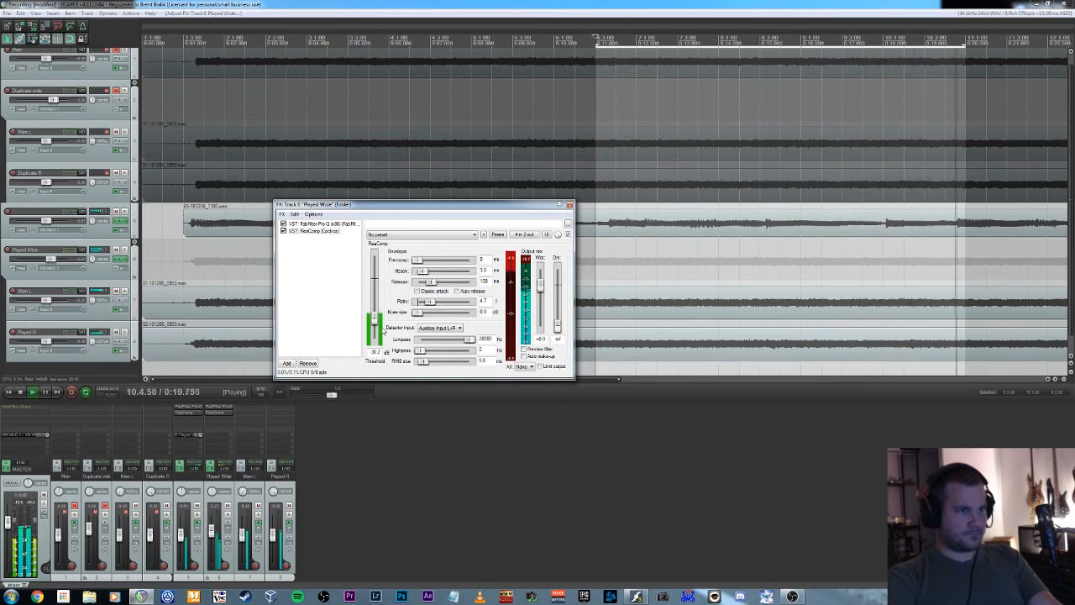
key(space)
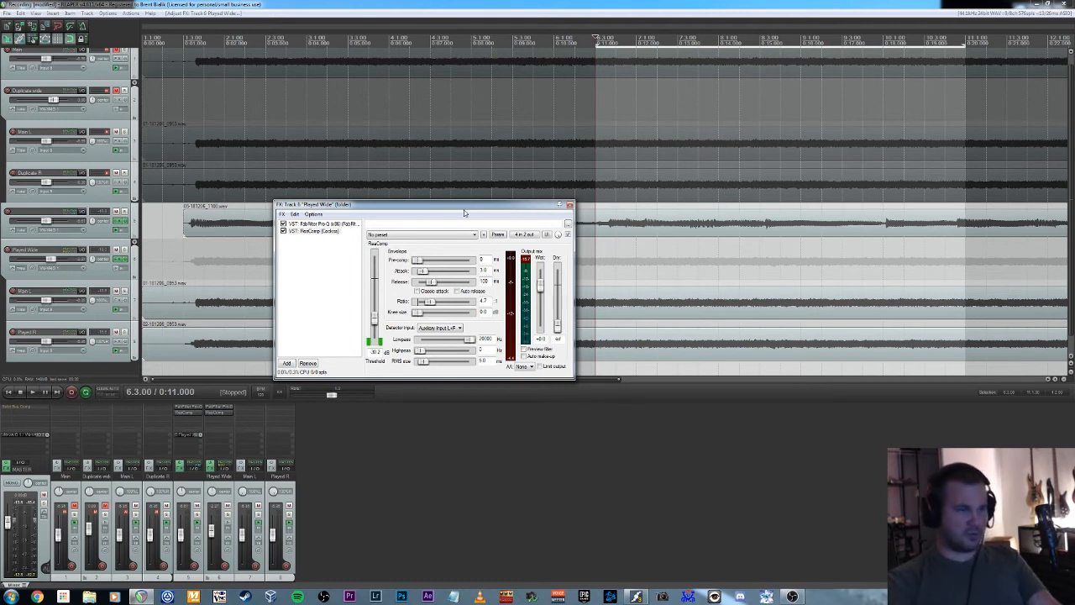
Play the loop to hear the Played Wide tracks ducking under track 5, then stop and close the Played Wide effects window.
key(space)
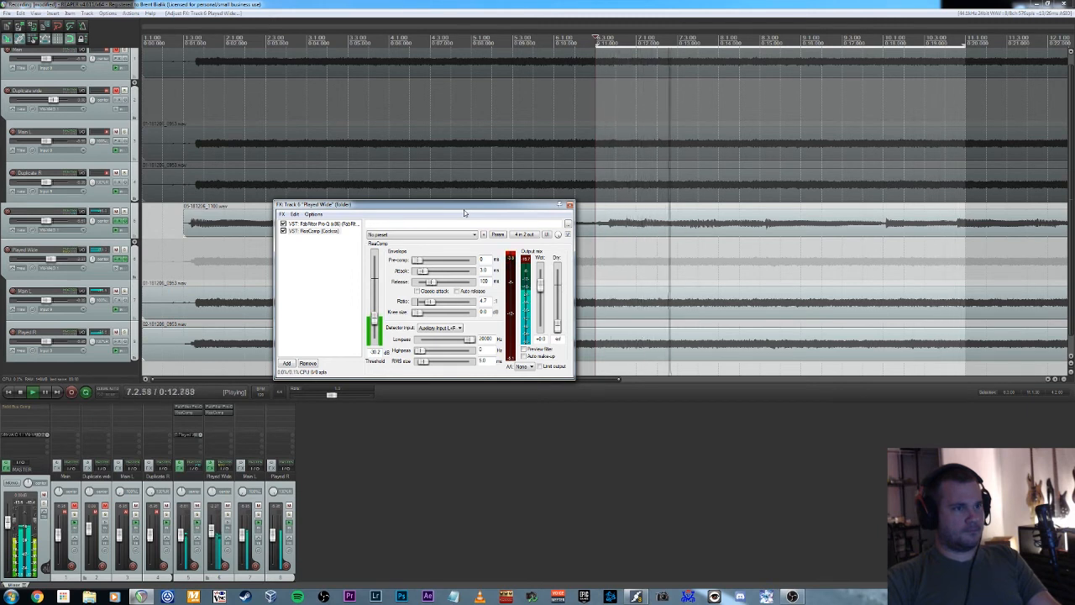
key(space)
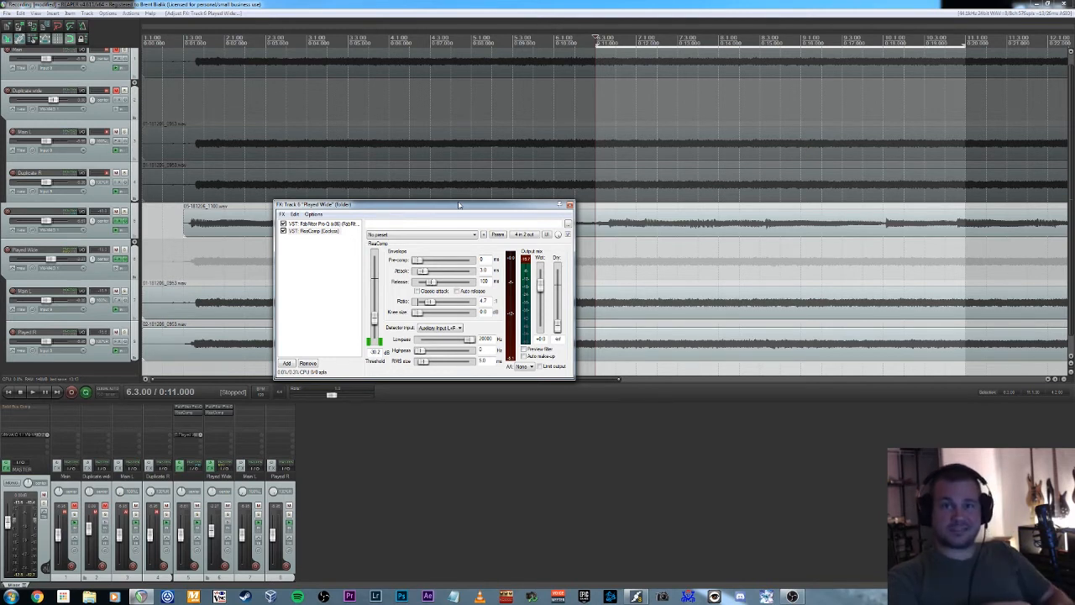
click(570, 204)
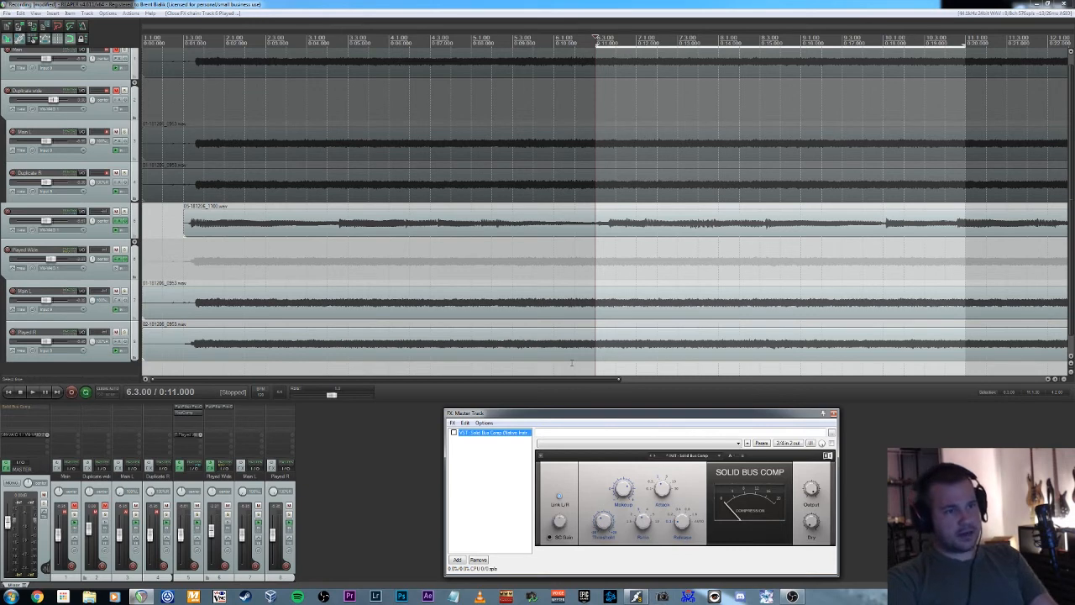
Compare the loop with the master track's Solid Bus Comp bypassed and enabled, then stop playback.
key(space)
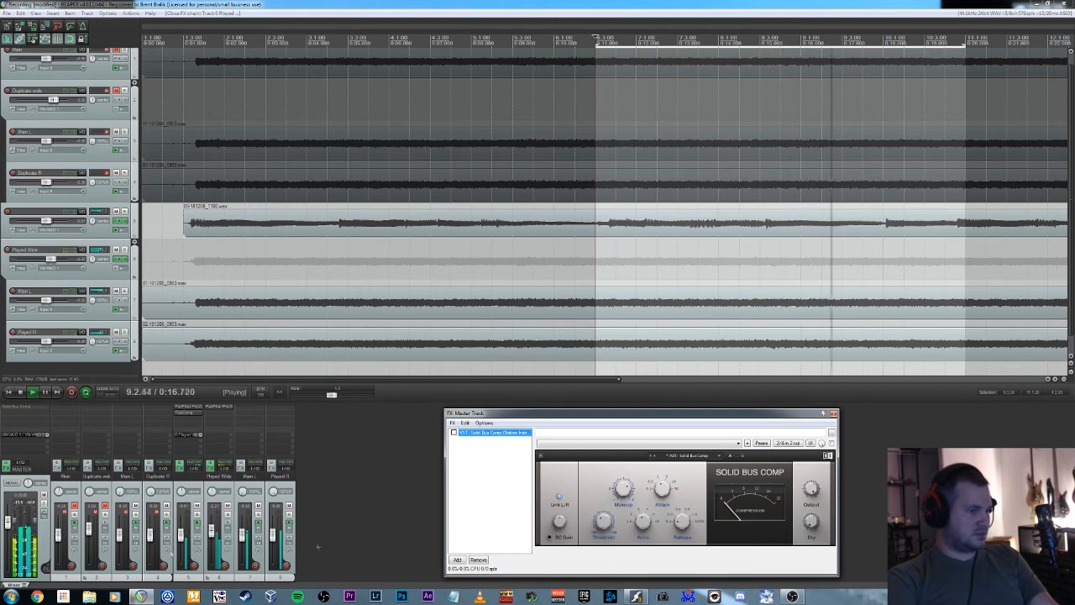
key(space)
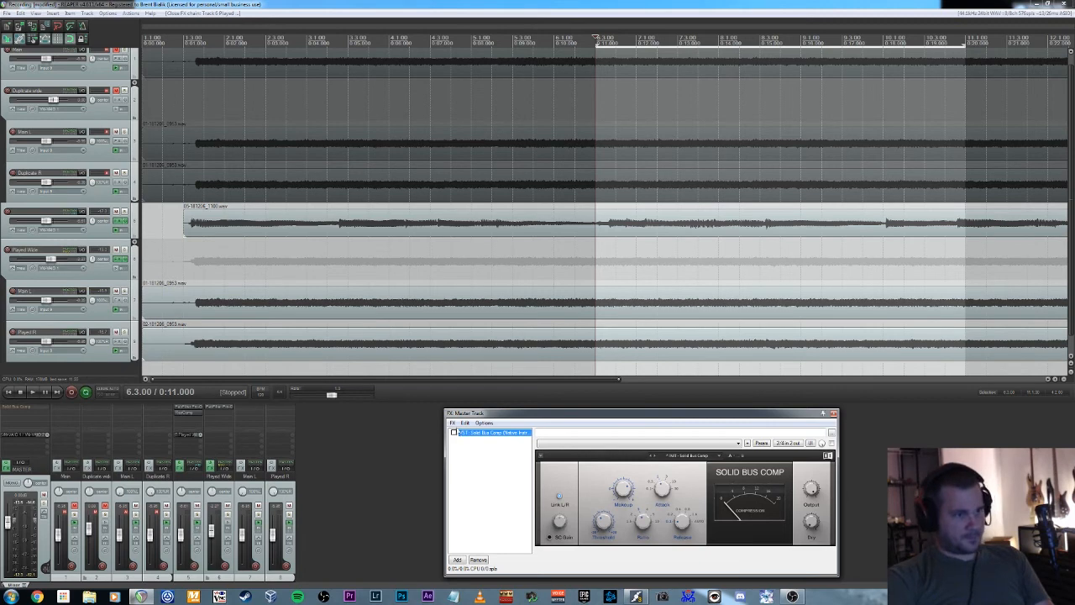
click(454, 432)
key(space)
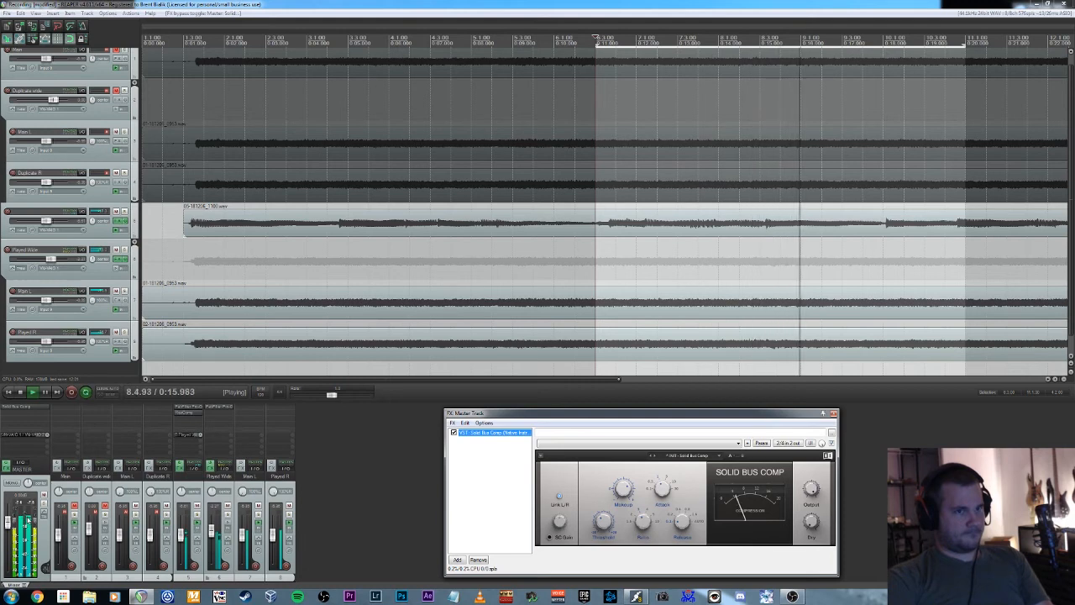
key(space)
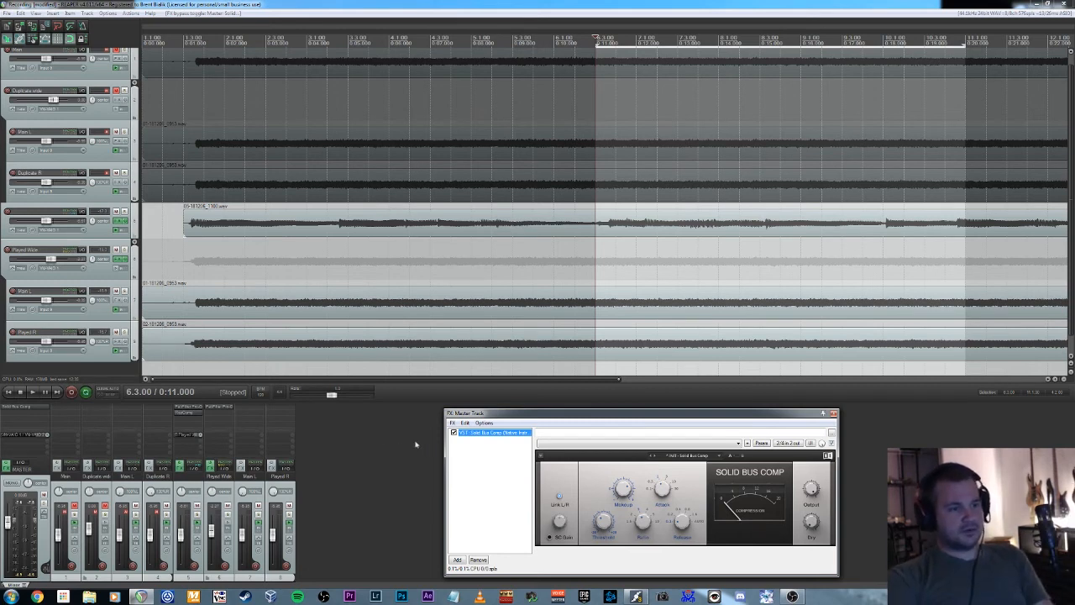
key(space)
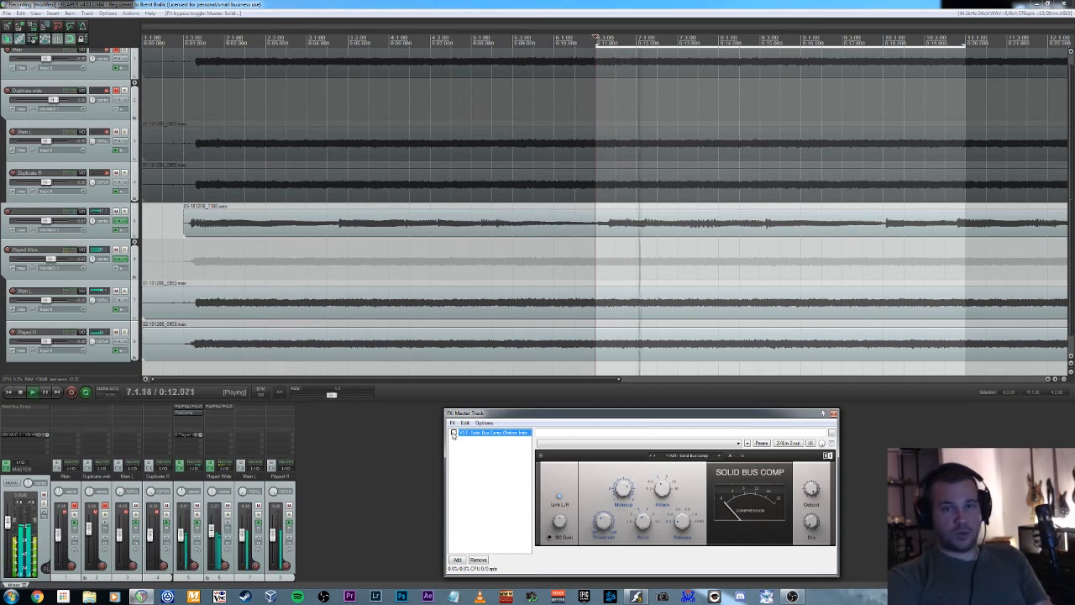
click(454, 434)
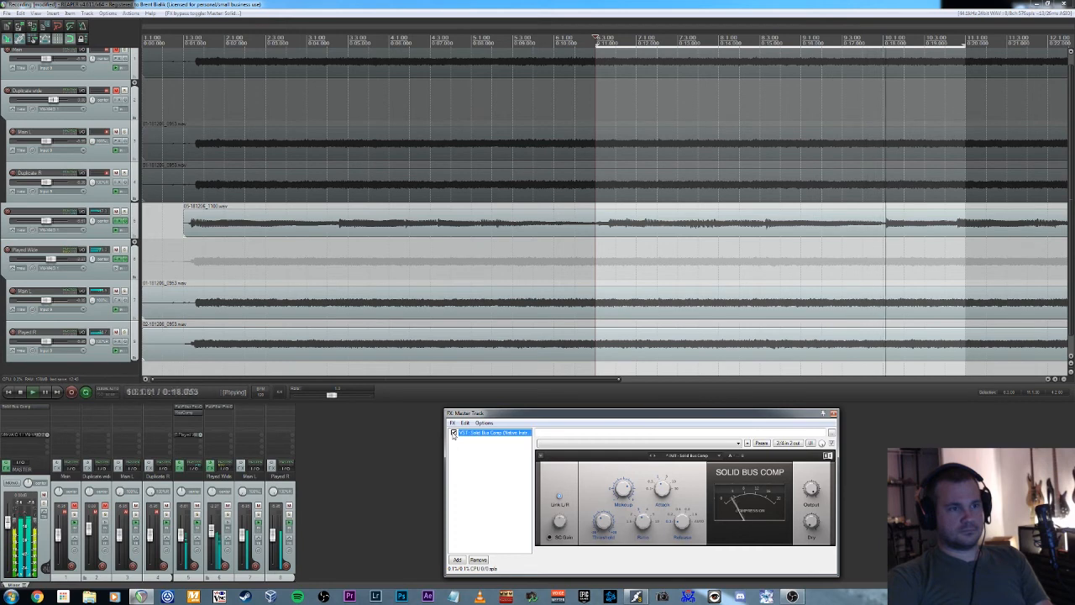
key(space)
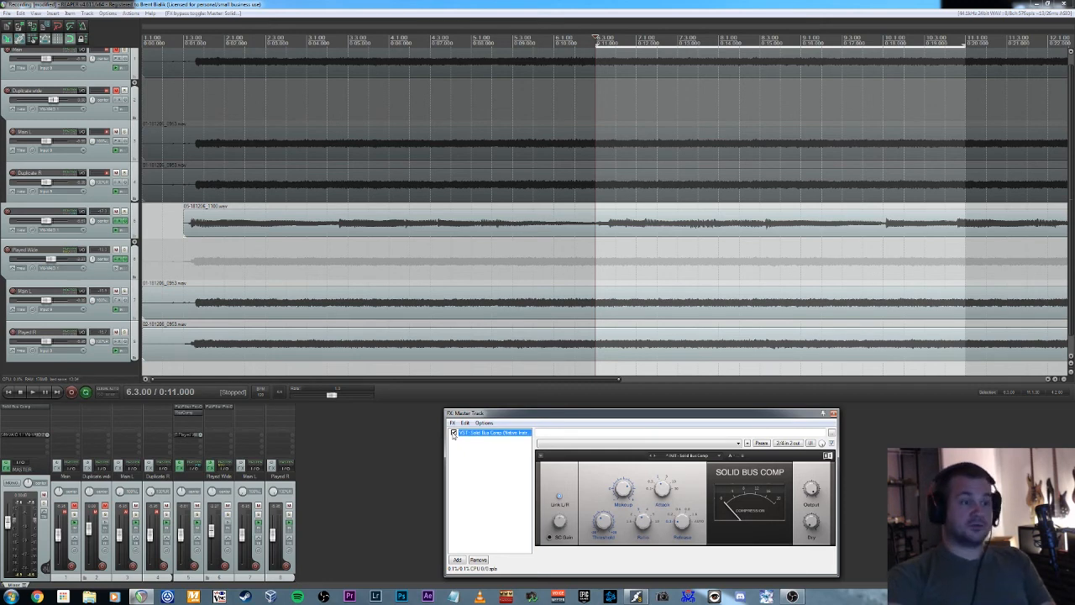
Replace Solid Bus Comp with ReaComp on the master track and move the effects window clear.
click(478, 560)
click(457, 559)
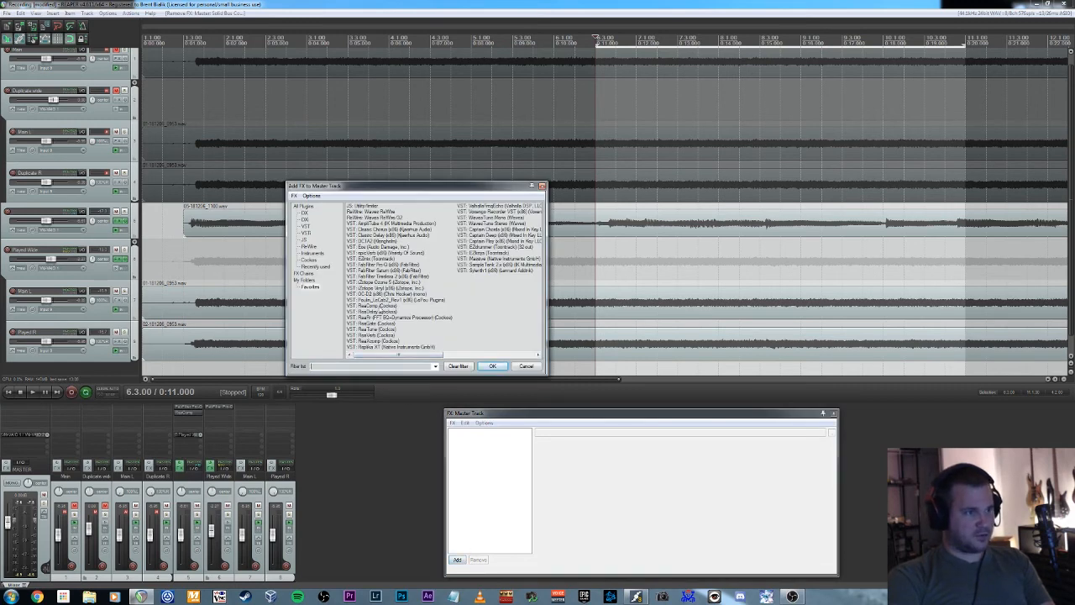
double_click(379, 306)
drag(486, 412, 368, 368)
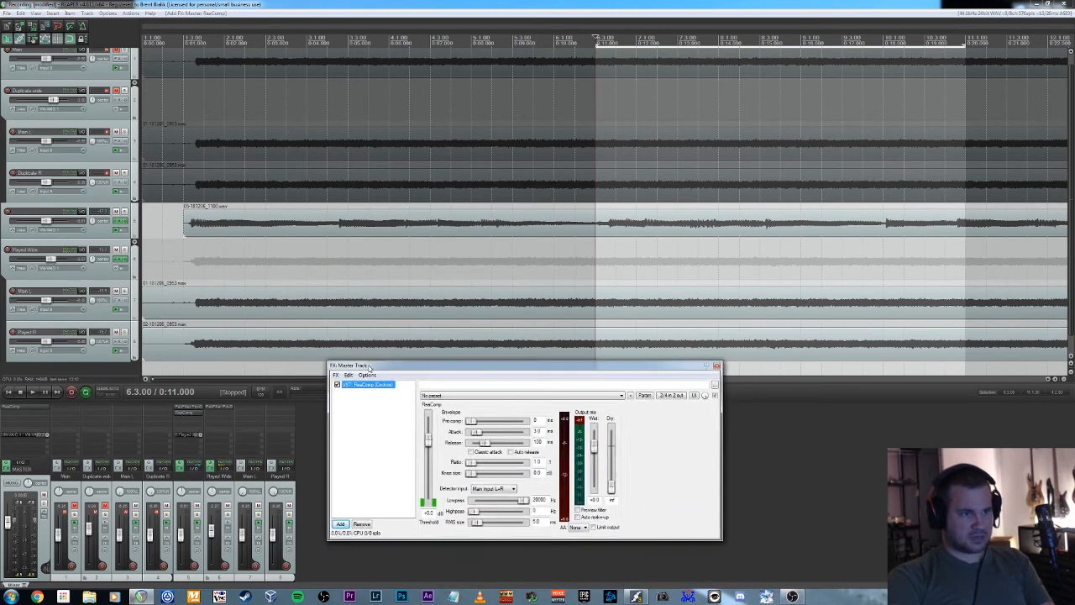
Lower the master ReaComp threshold during loop playback, set the ratio to 4 and enable Auto make-up.
key(space)
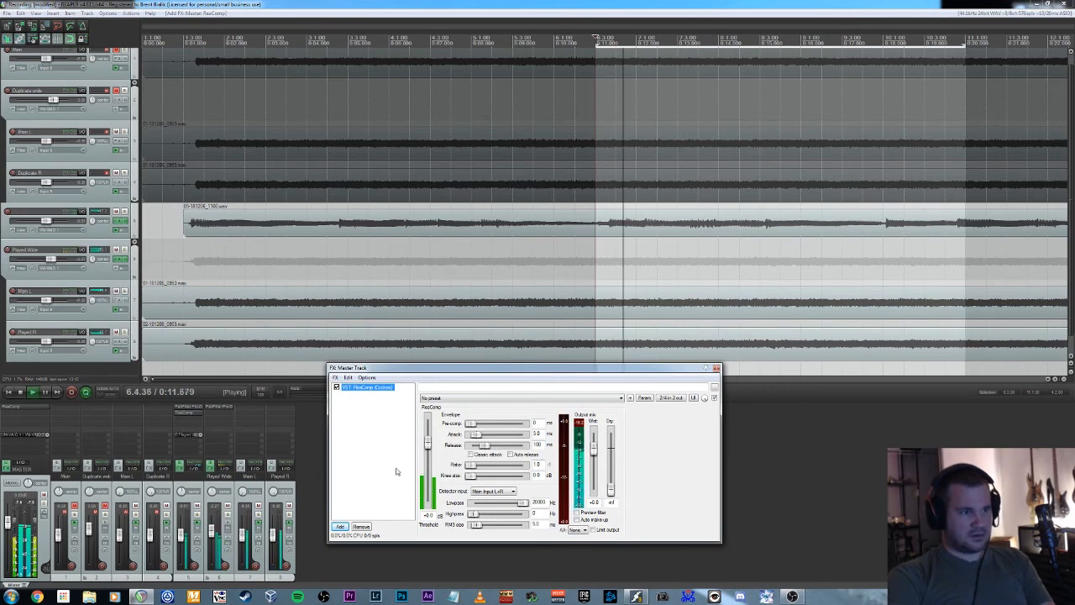
drag(429, 445, 480, 466)
double_click(536, 465)
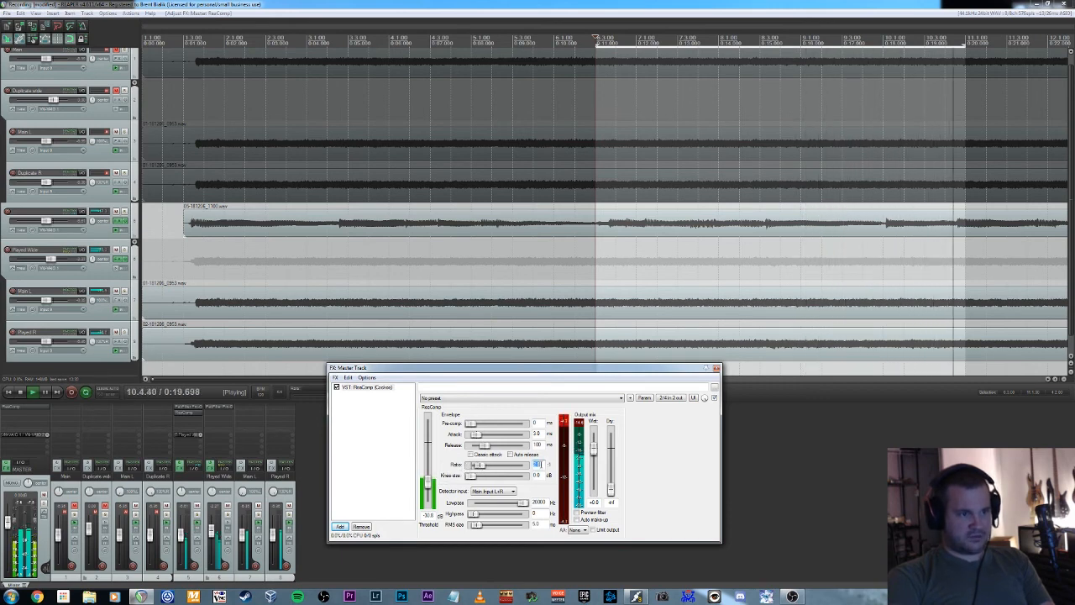
text(4)
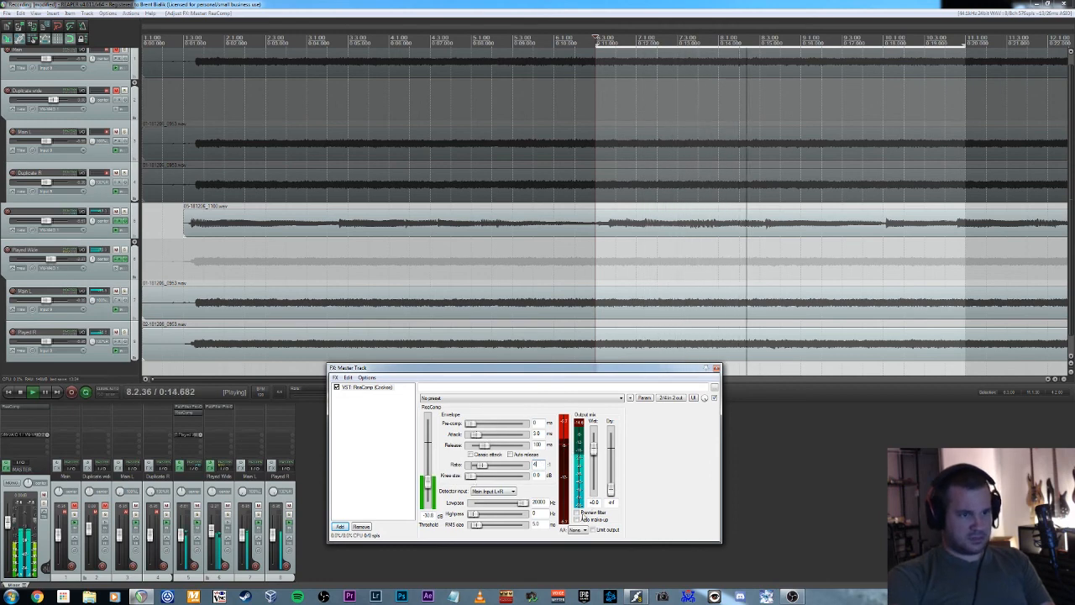
click(577, 520)
key(space)
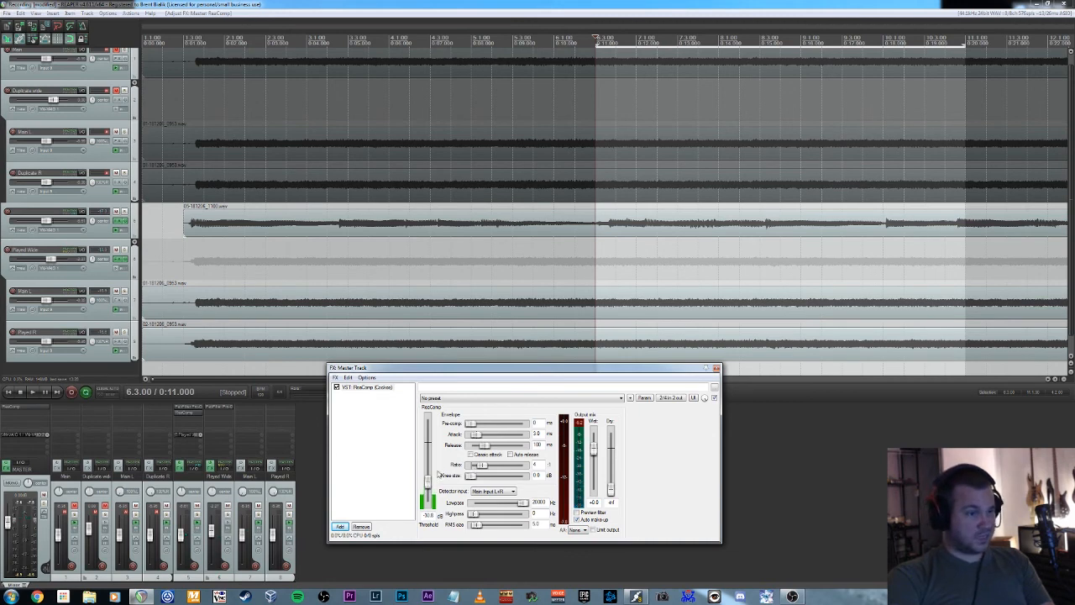
key(space)
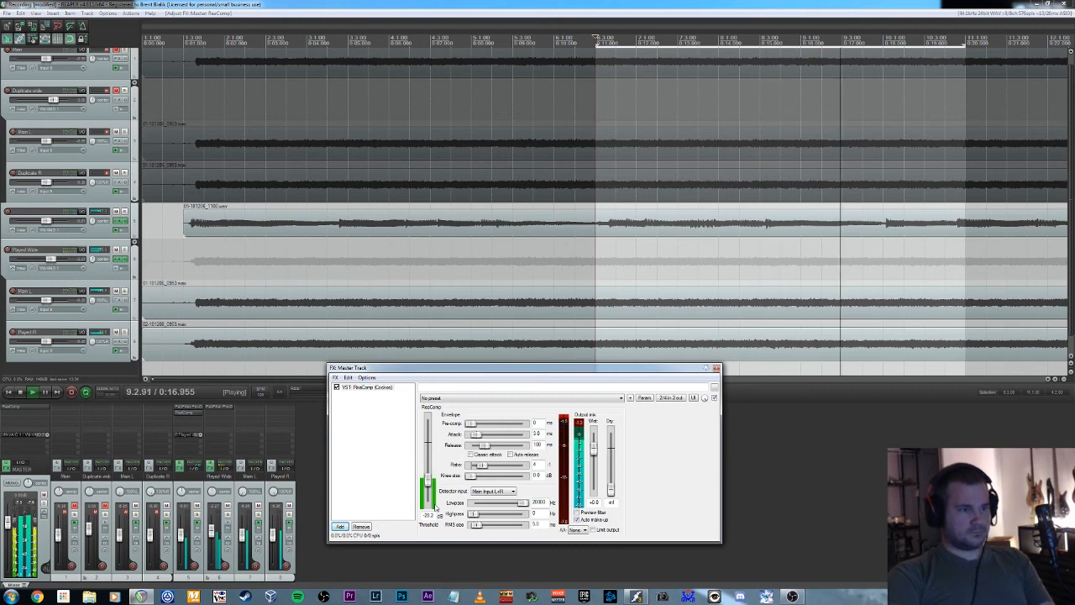
key(space)
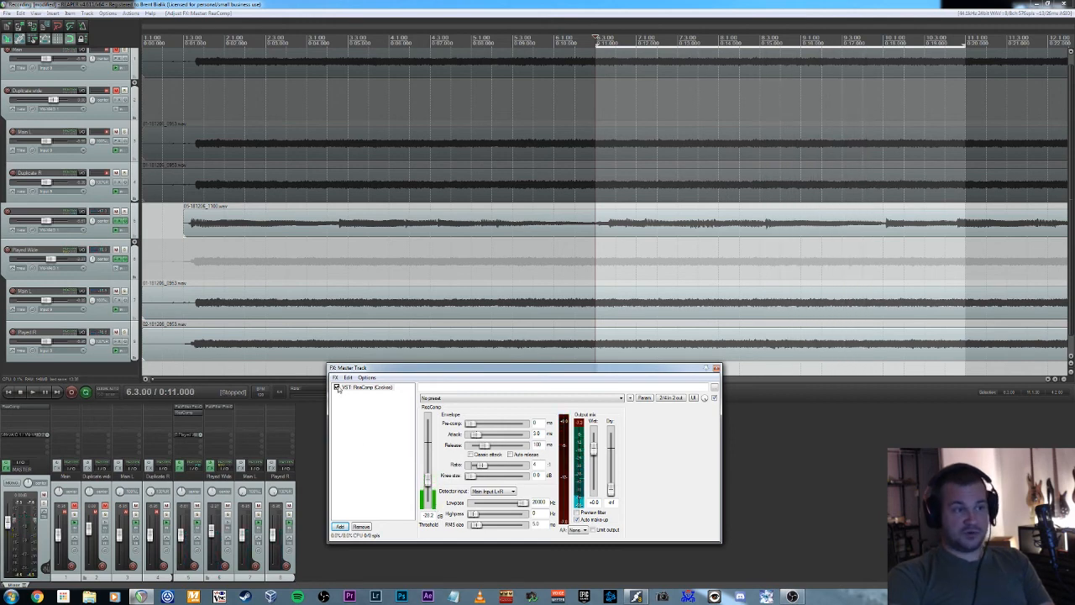
Compare the loop with the master ReaComp enabled and bypassed, leaving the compressor enabled.
key(space)
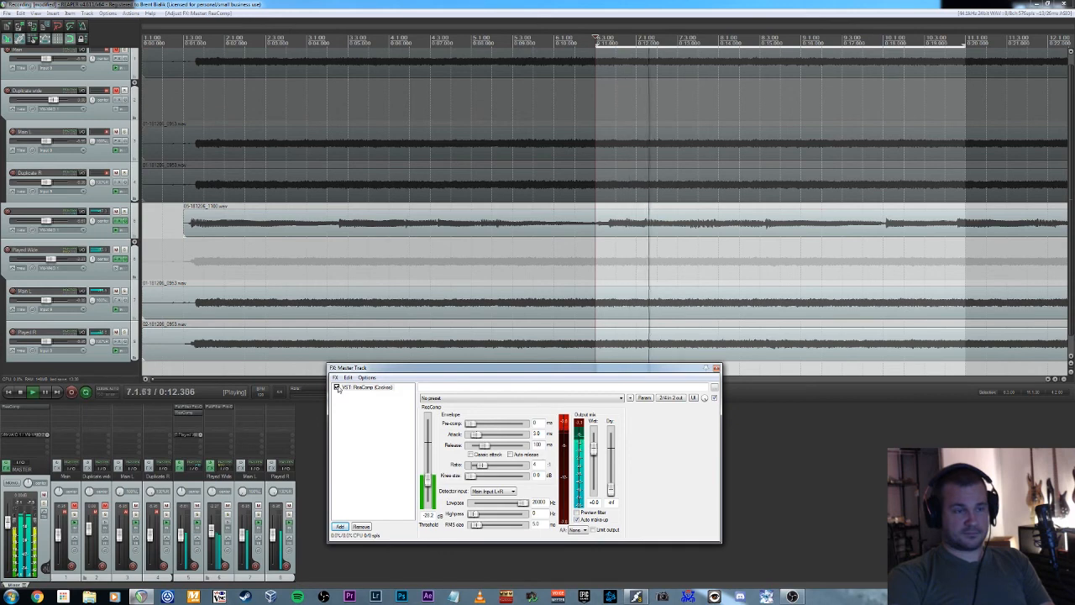
key(space)
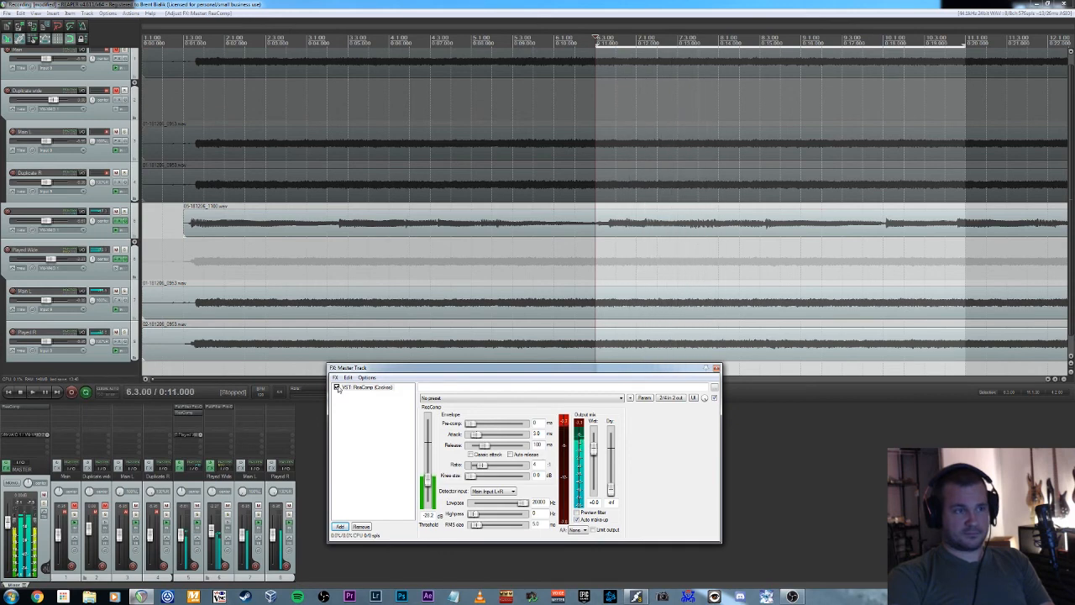
click(337, 387)
key(space)
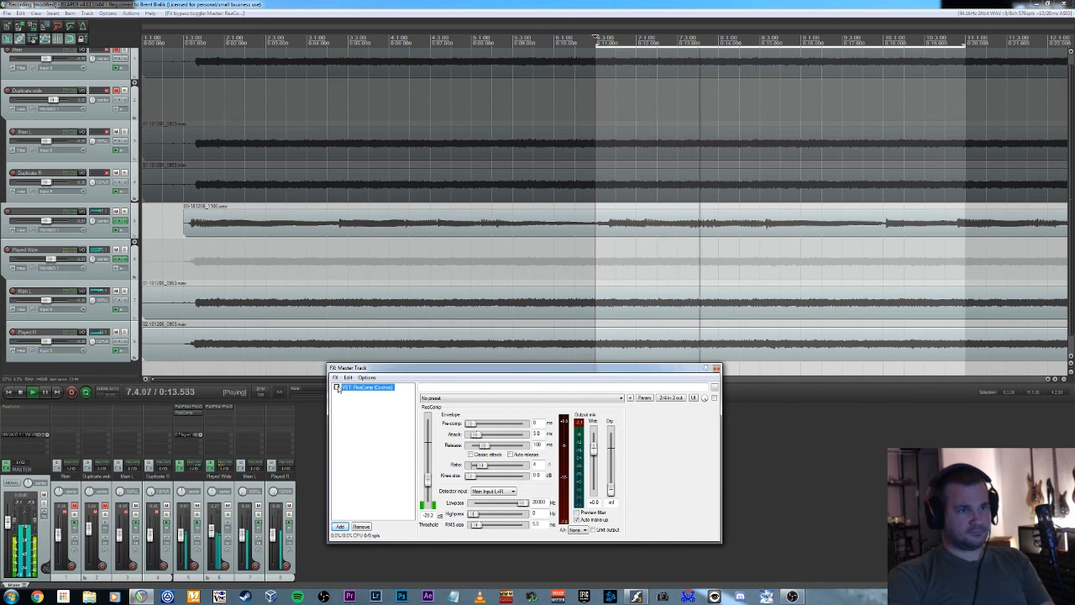
key(space)
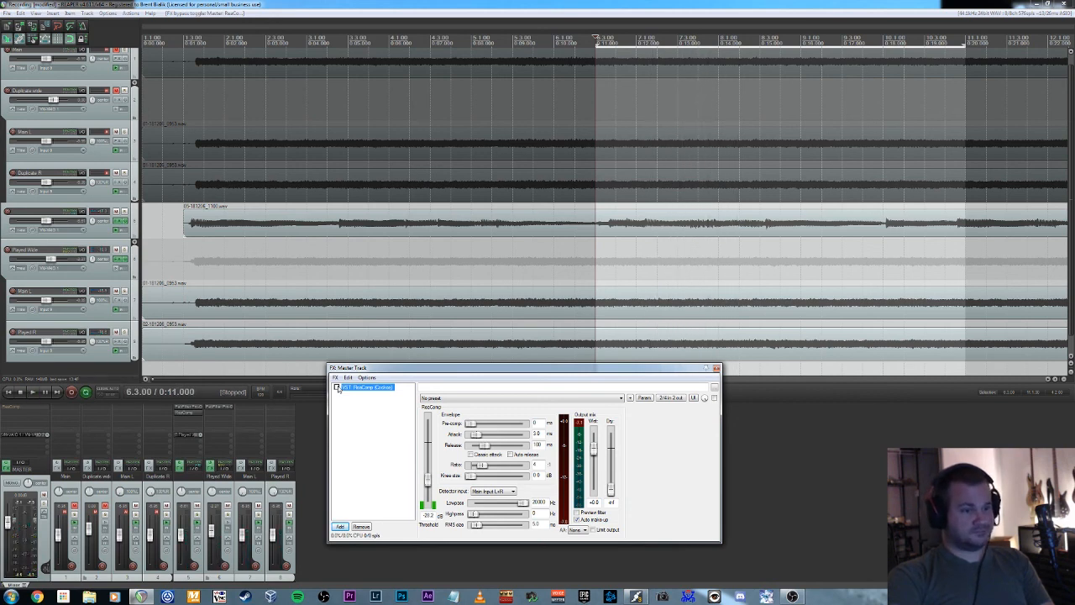
click(337, 387)
key(space)
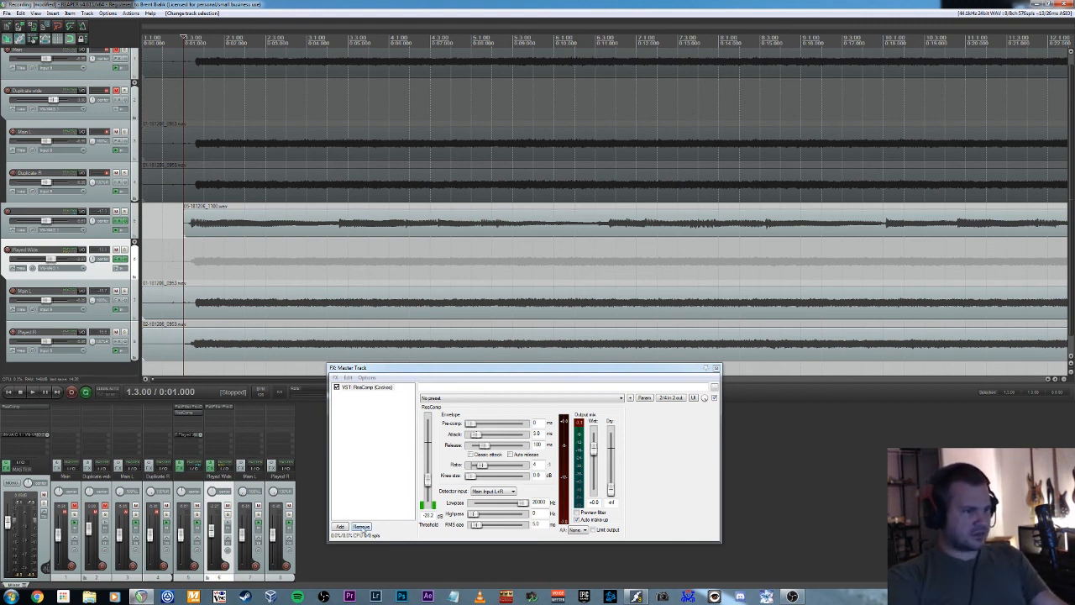
click(341, 527)
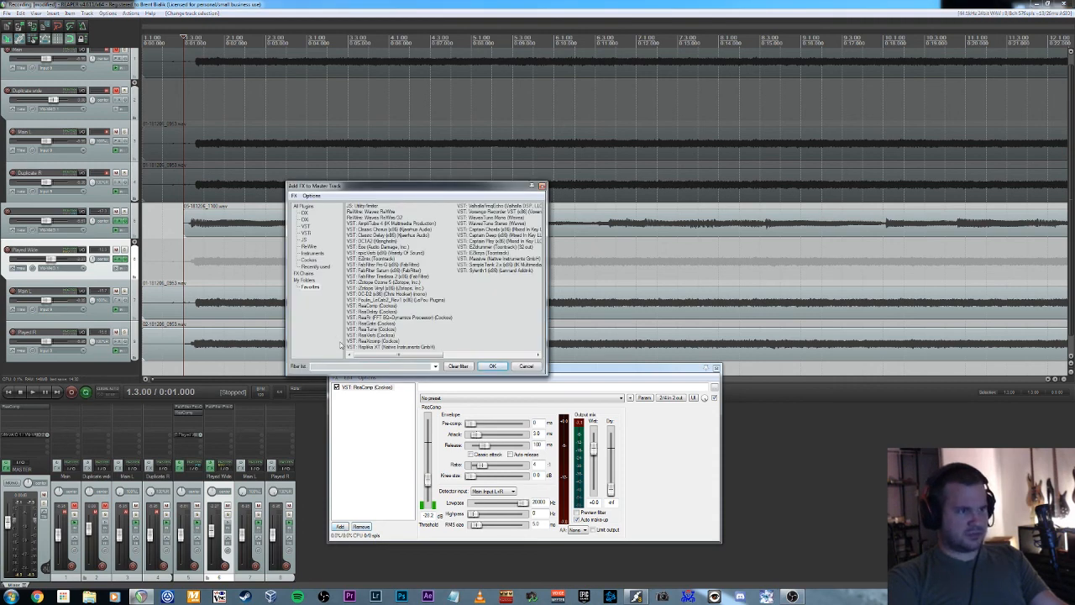
click(396, 266)
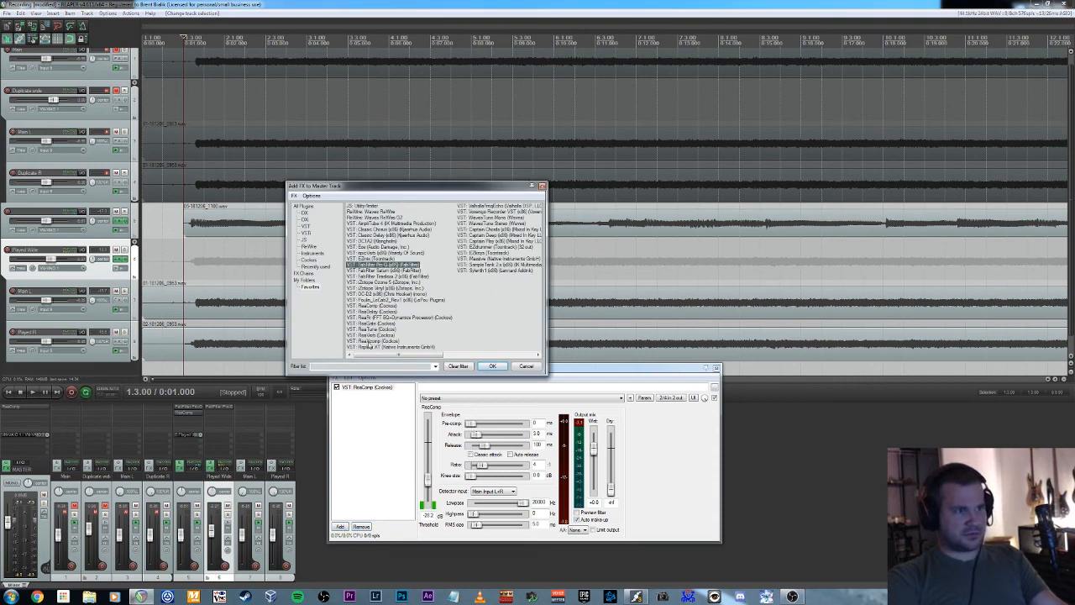
click(519, 370)
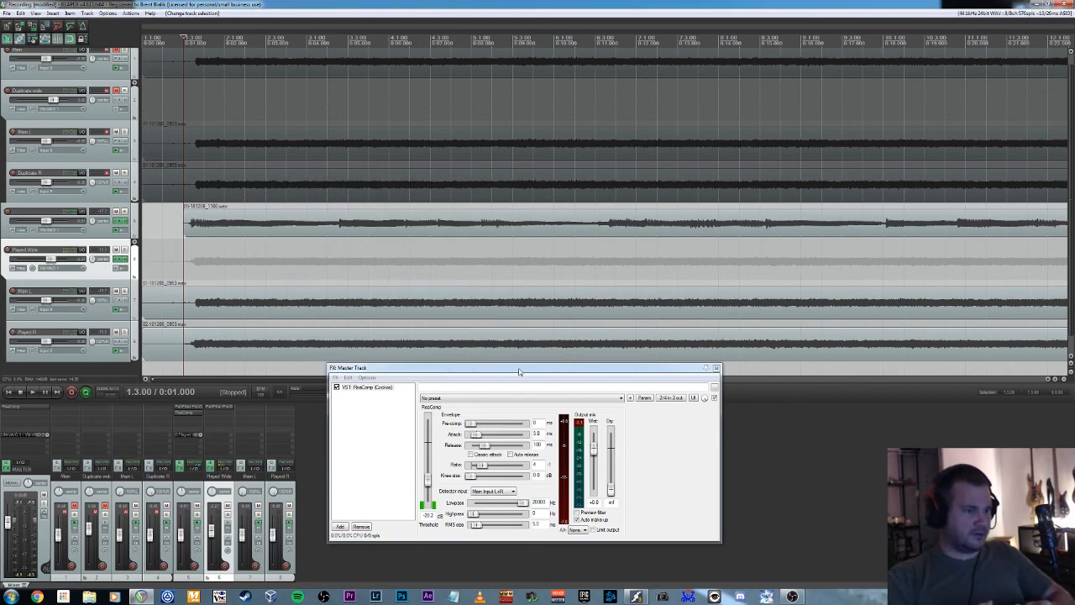